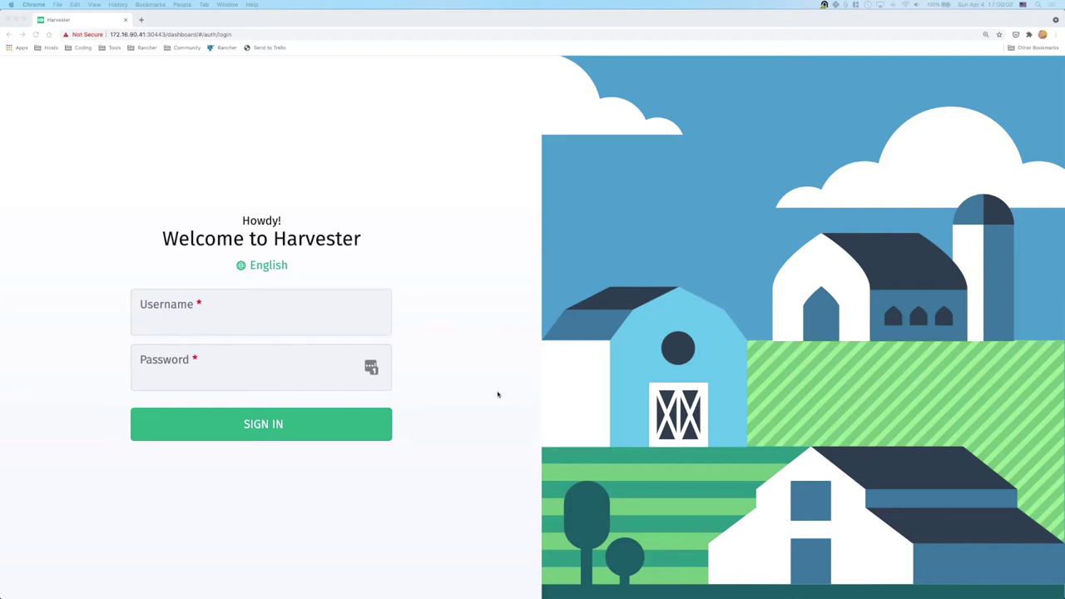
Check the login page's full address and its port number
left_click(164, 34)
left_click(164, 34)
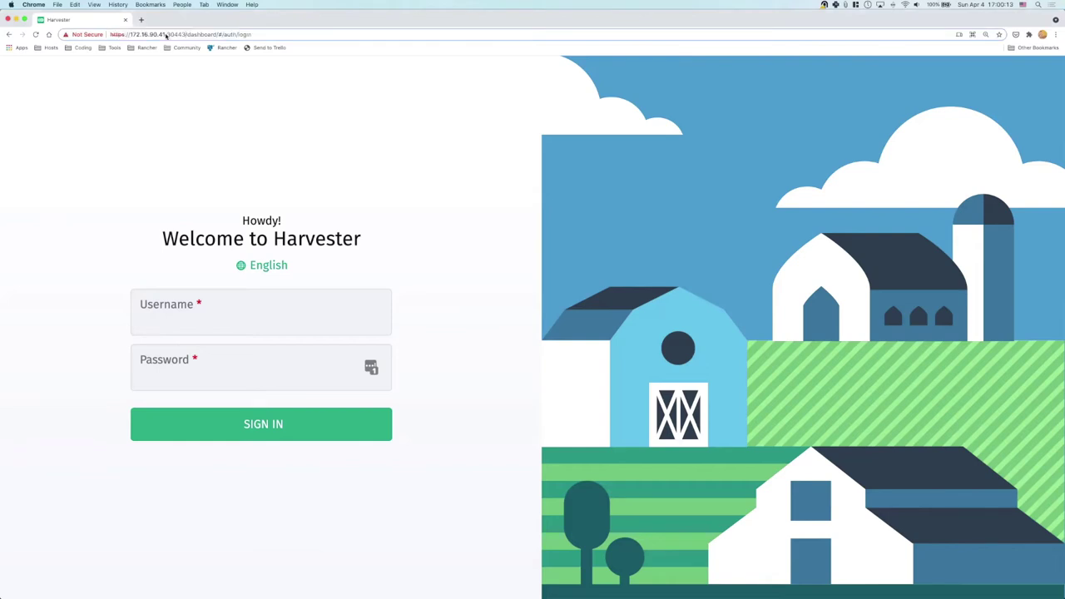
left_click_drag(185, 34, 127, 35)
left_click(466, 106)
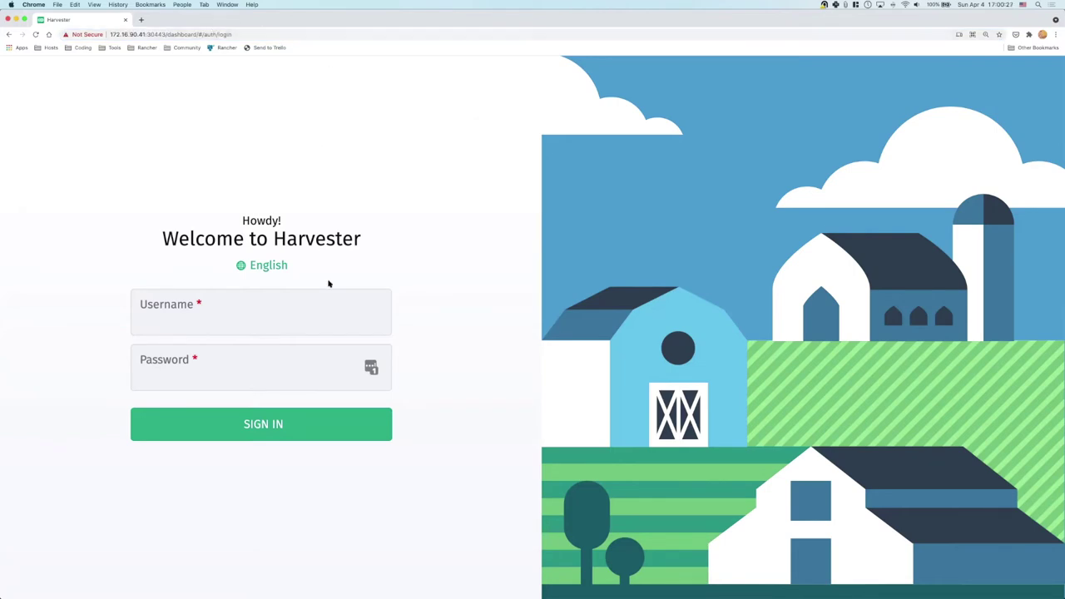
Sign in with the administrator username and password
left_click(294, 320)
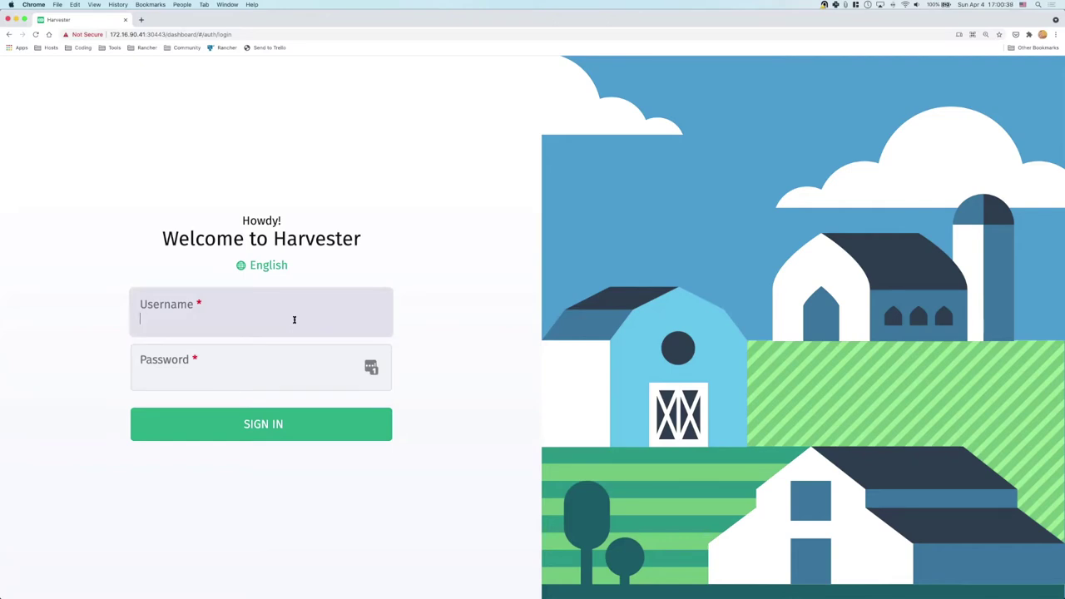
type("admin")
key("Tab")
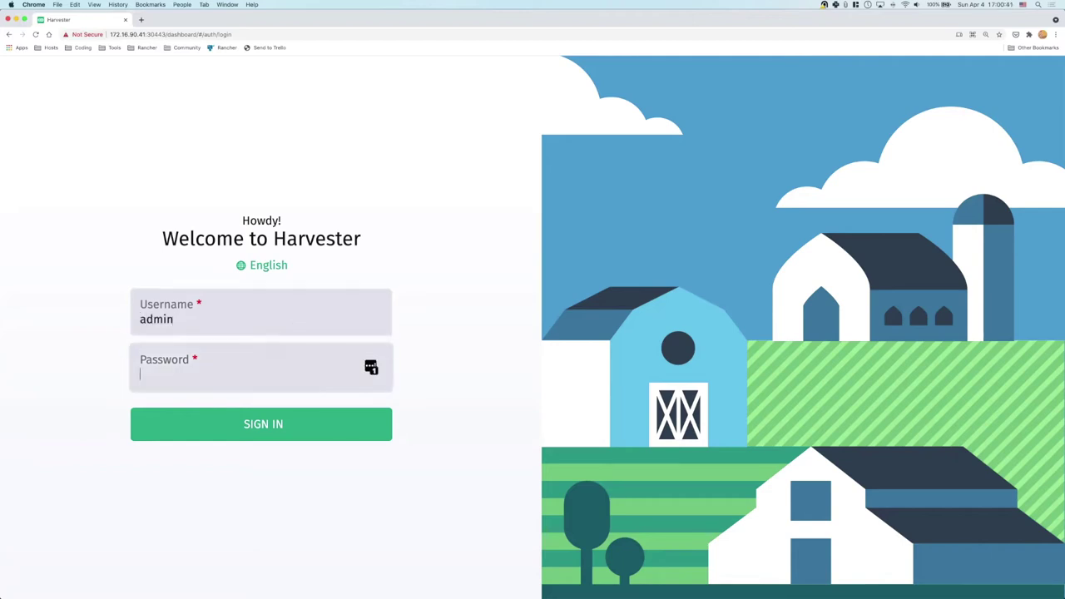
type("password12")
key("Return")
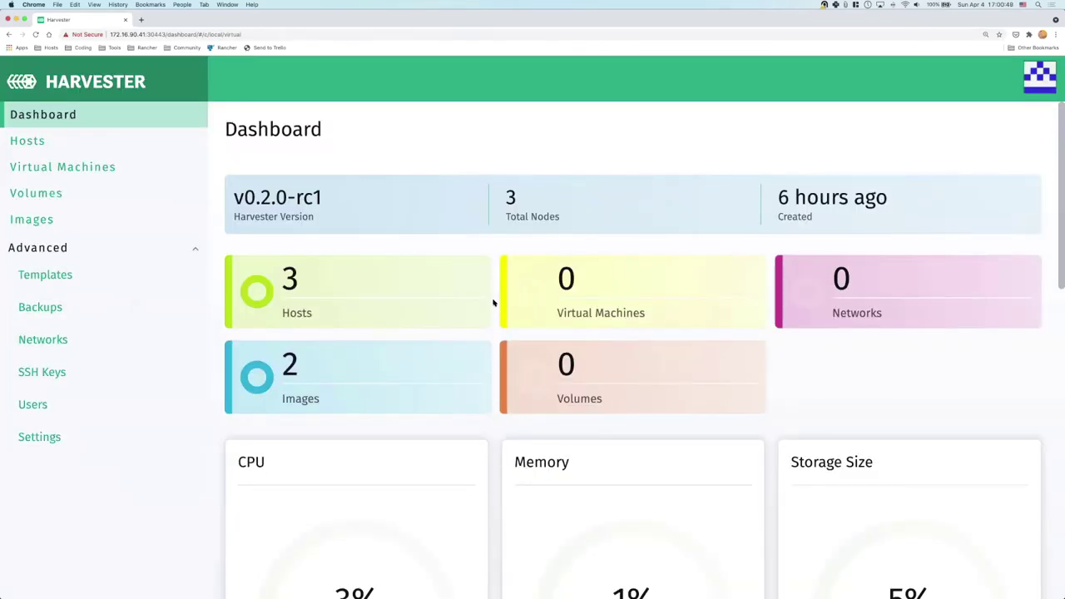
scroll(494, 302, "down", 1)
scroll(496, 302, "up", 1)
scroll(495, 302, "down", 2)
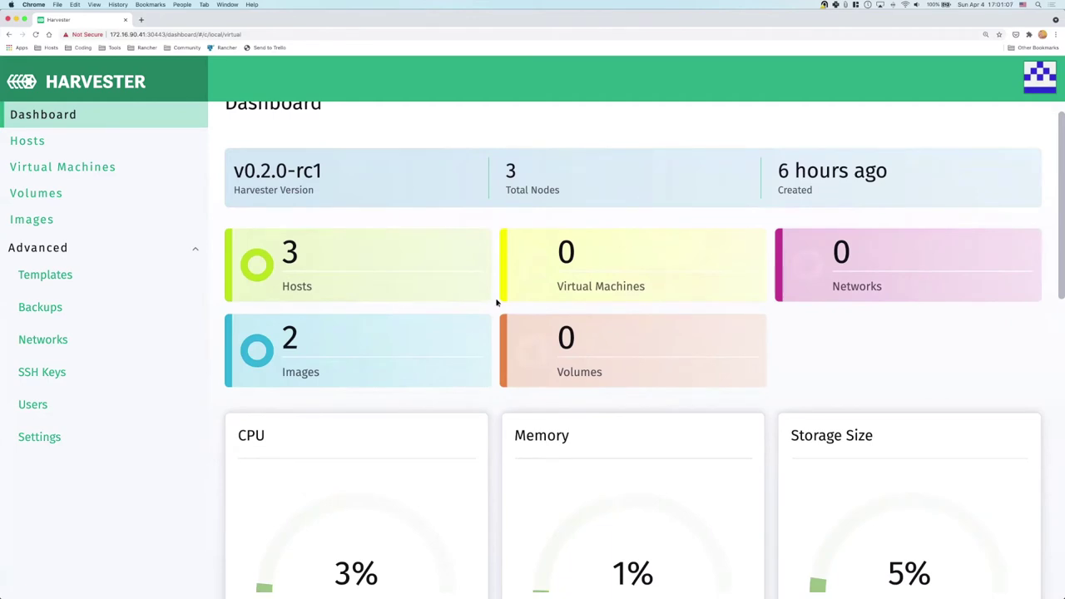
scroll(496, 303, "down", 2)
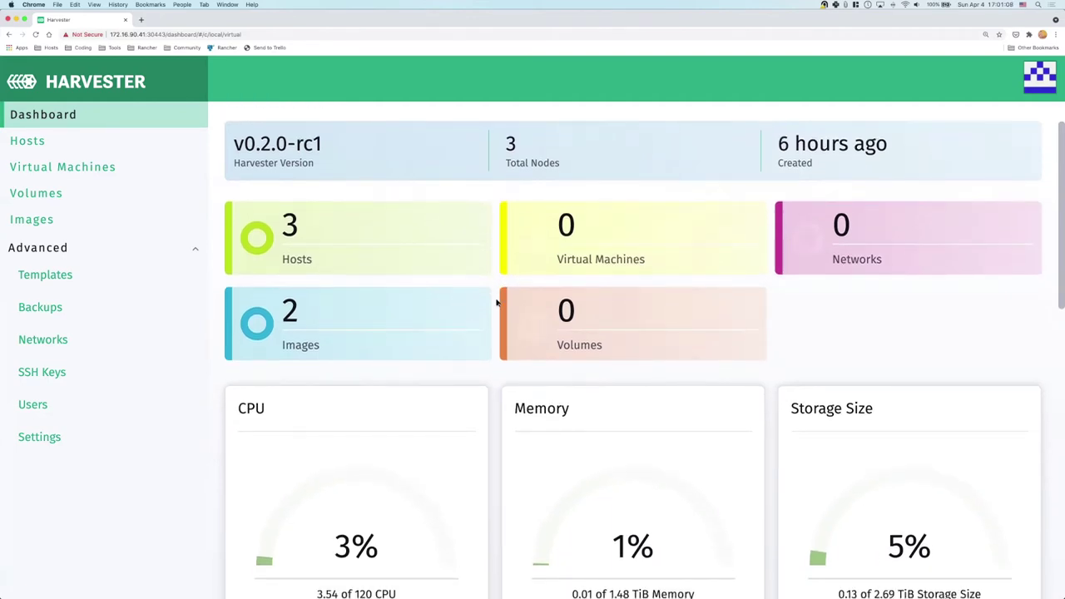
scroll(496, 303, "down", 1)
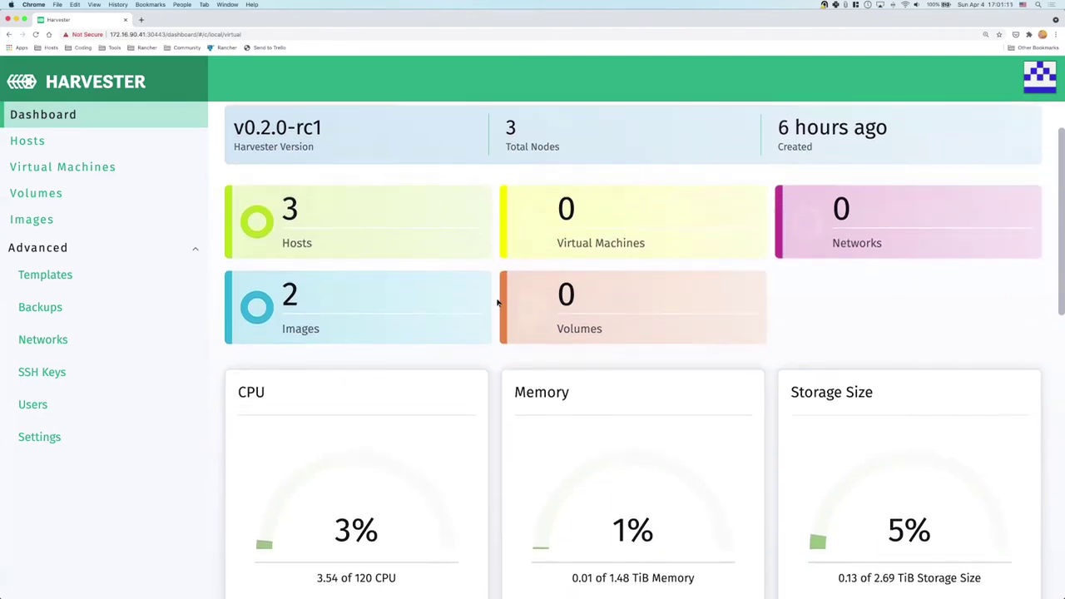
scroll(496, 303, "down", 4)
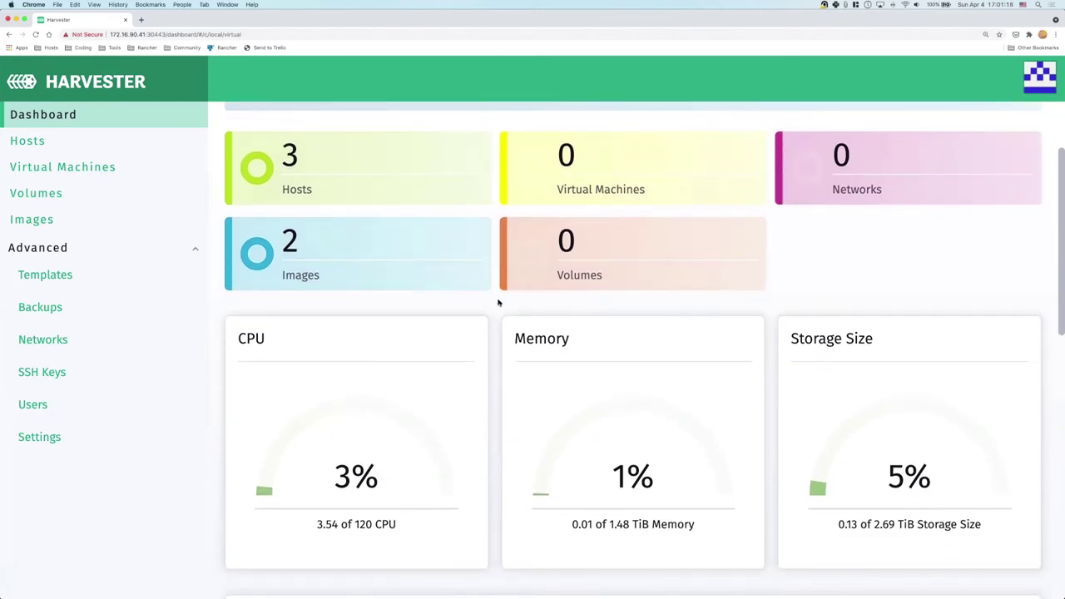
scroll(497, 303, "down", 7)
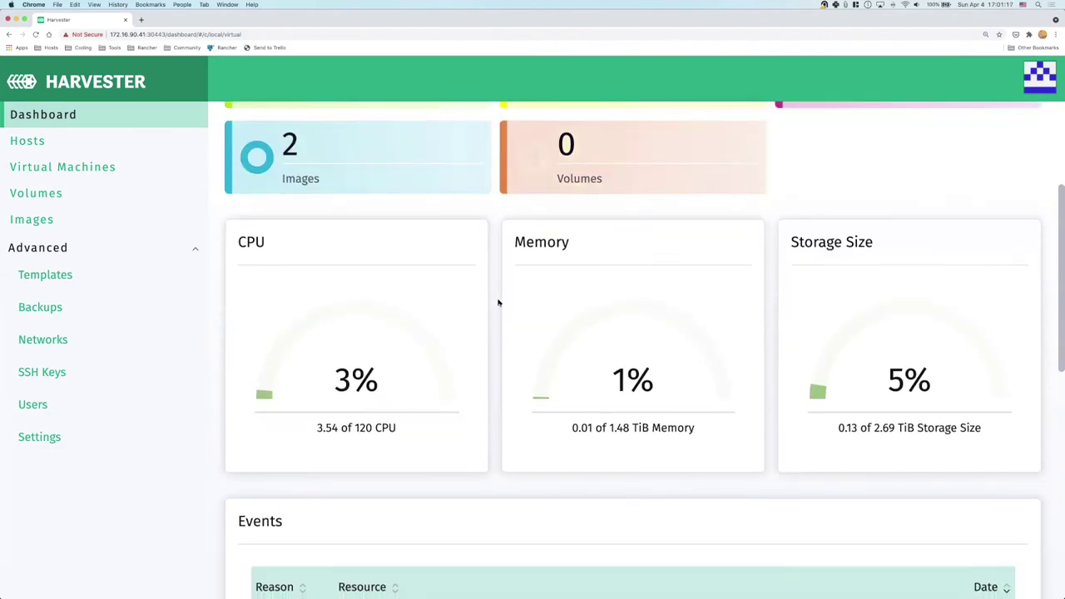
scroll(498, 303, "down", 7)
scroll(498, 303, "down", 6)
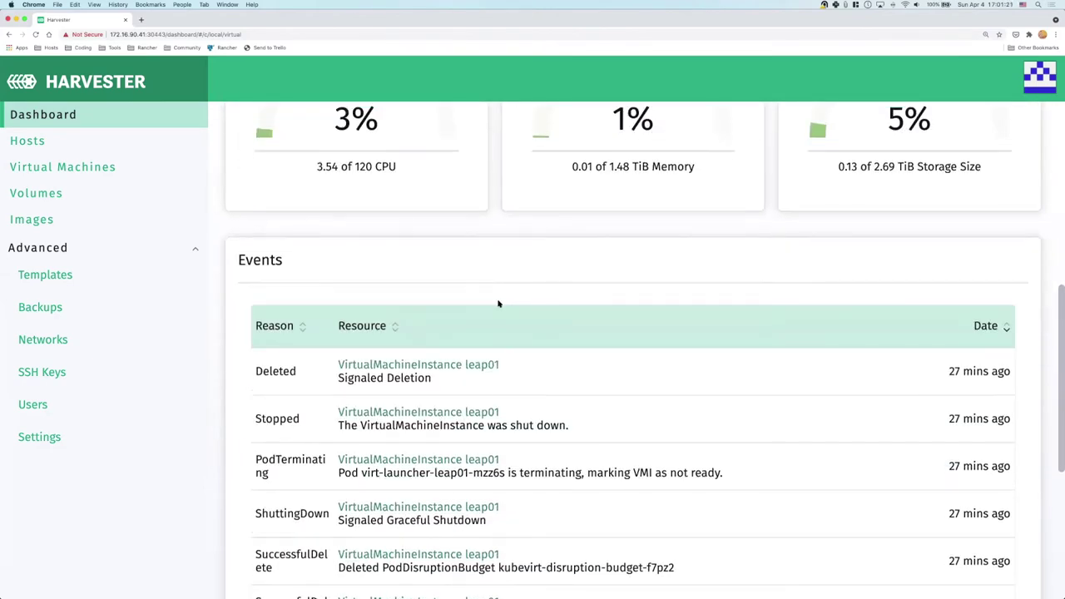
scroll(498, 303, "up", 2)
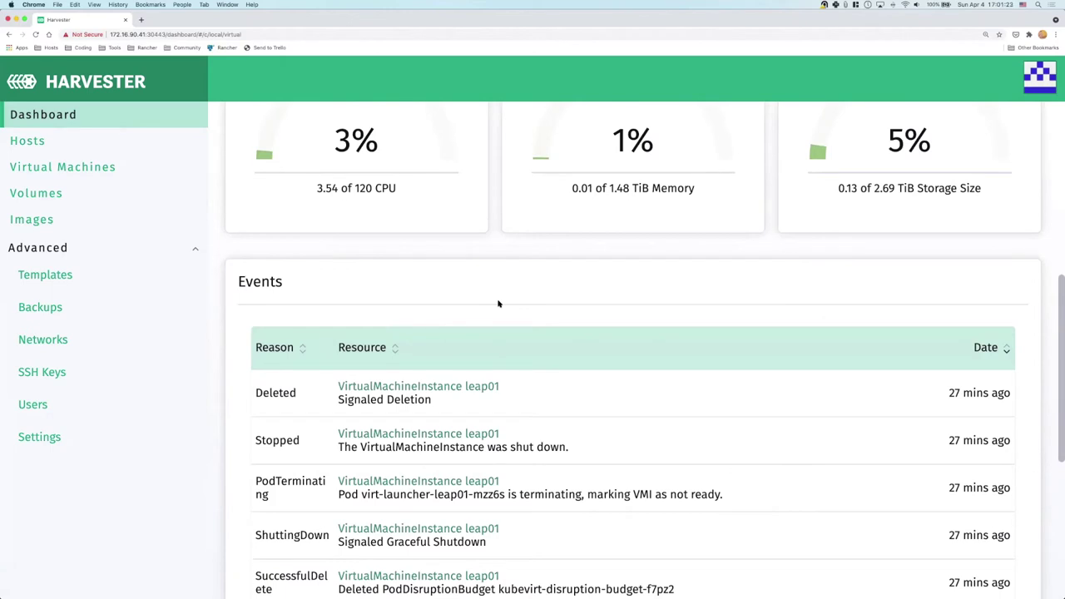
scroll(498, 303, "up", 1)
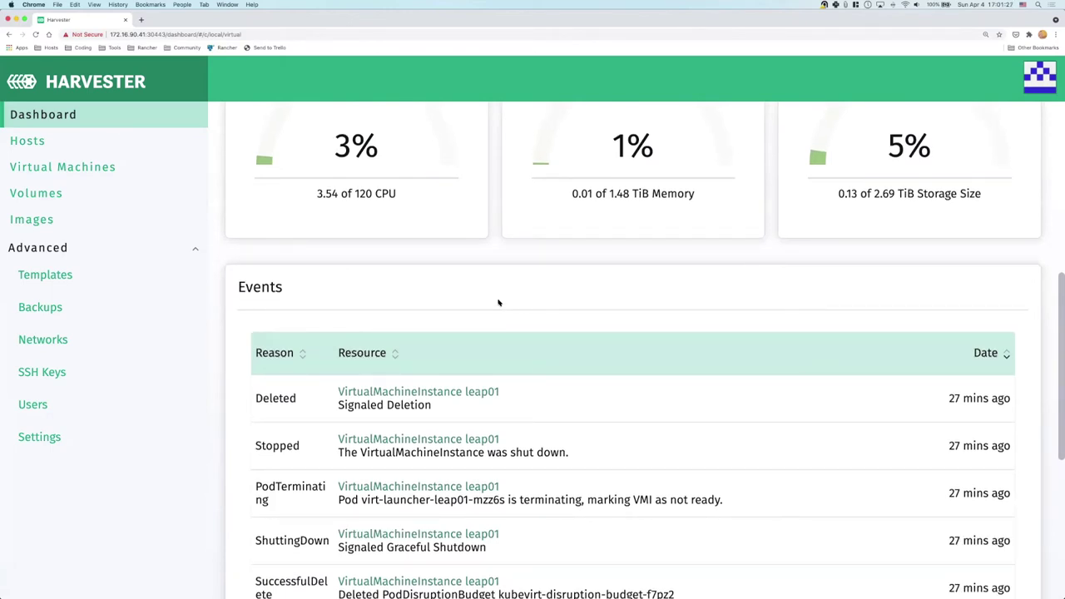
scroll(498, 302, "up", 10)
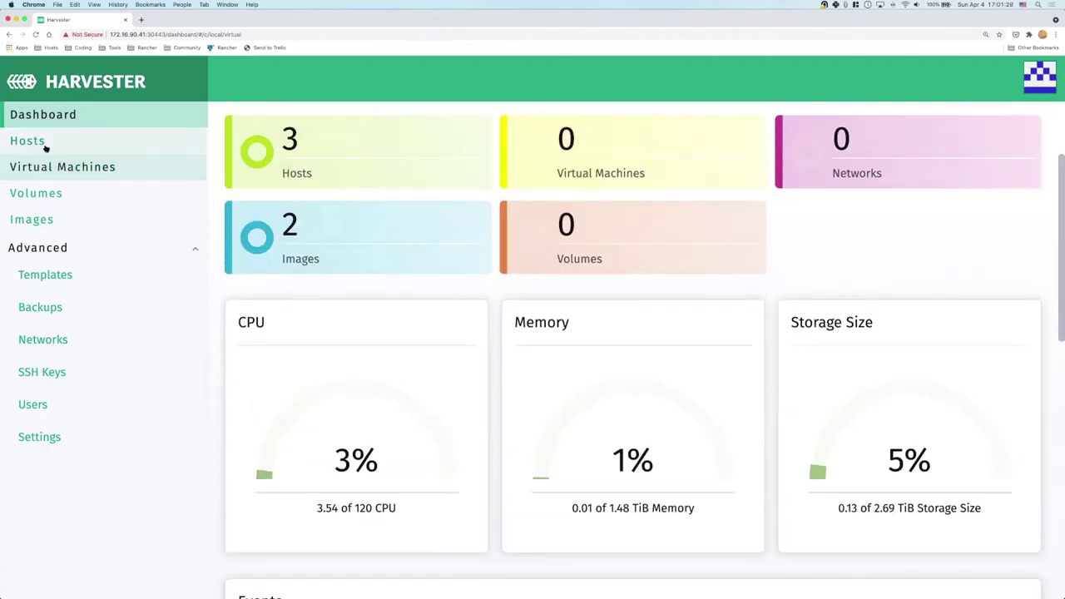
Review harvester-node-01's host details, then the VM, volume and image lists
left_click(33, 141)
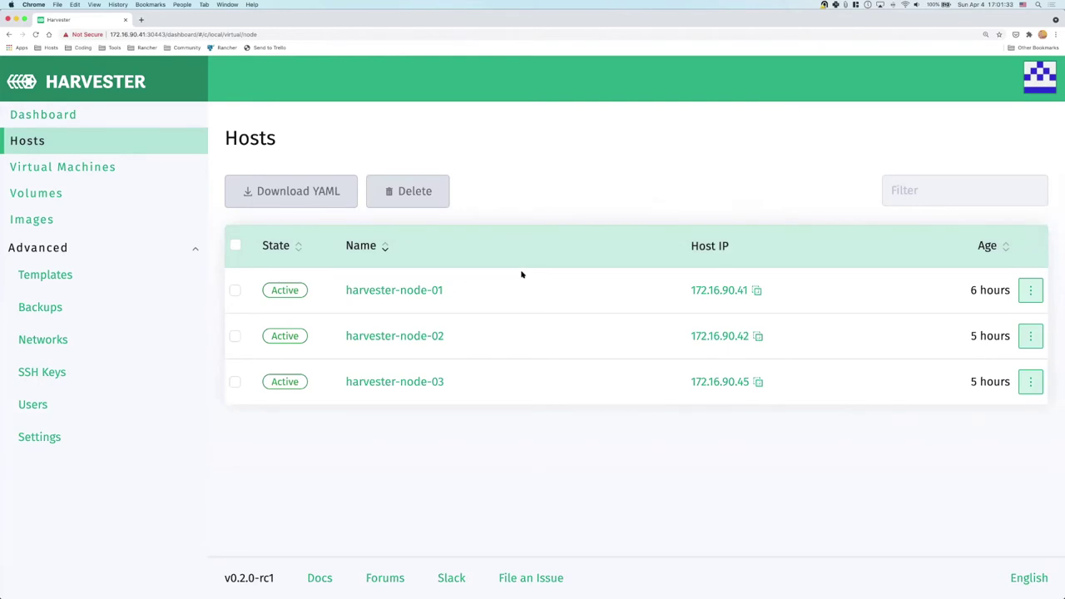
left_click(427, 290)
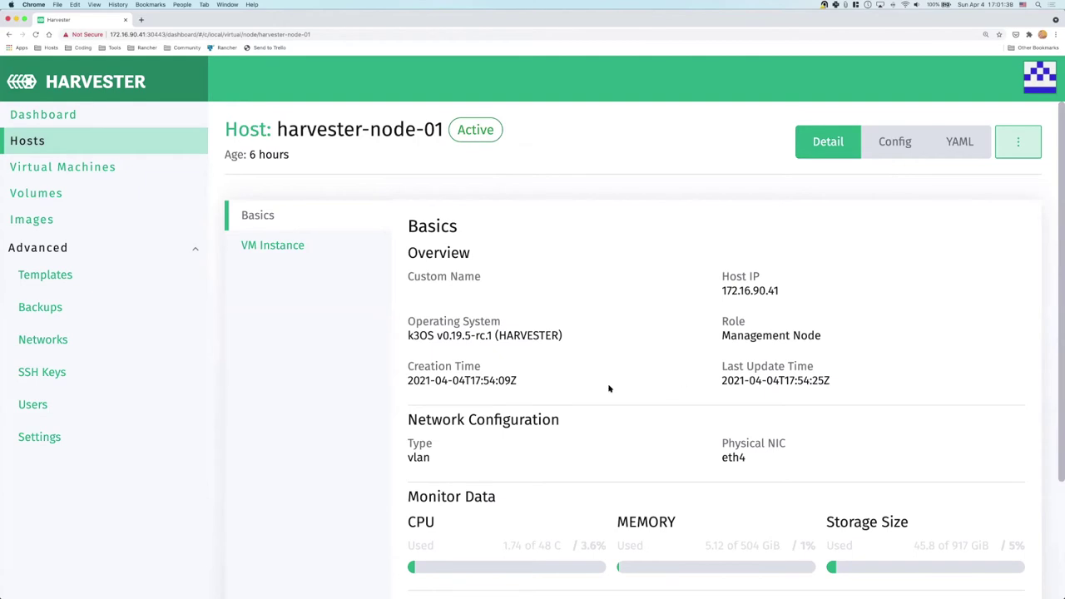
scroll(611, 388, "down", 4)
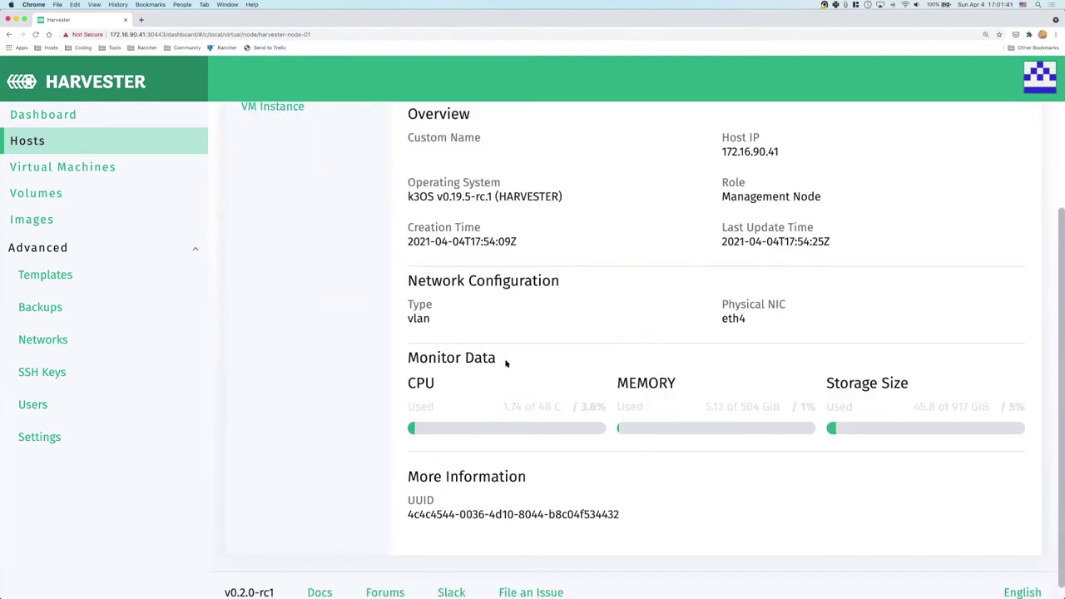
left_click(98, 169)
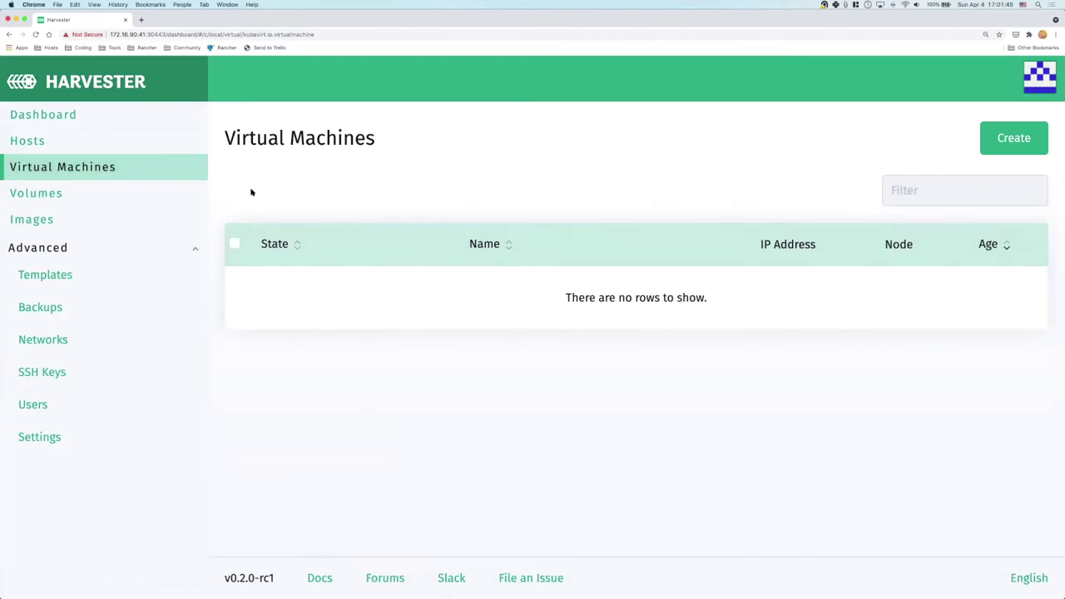
left_click(92, 199)
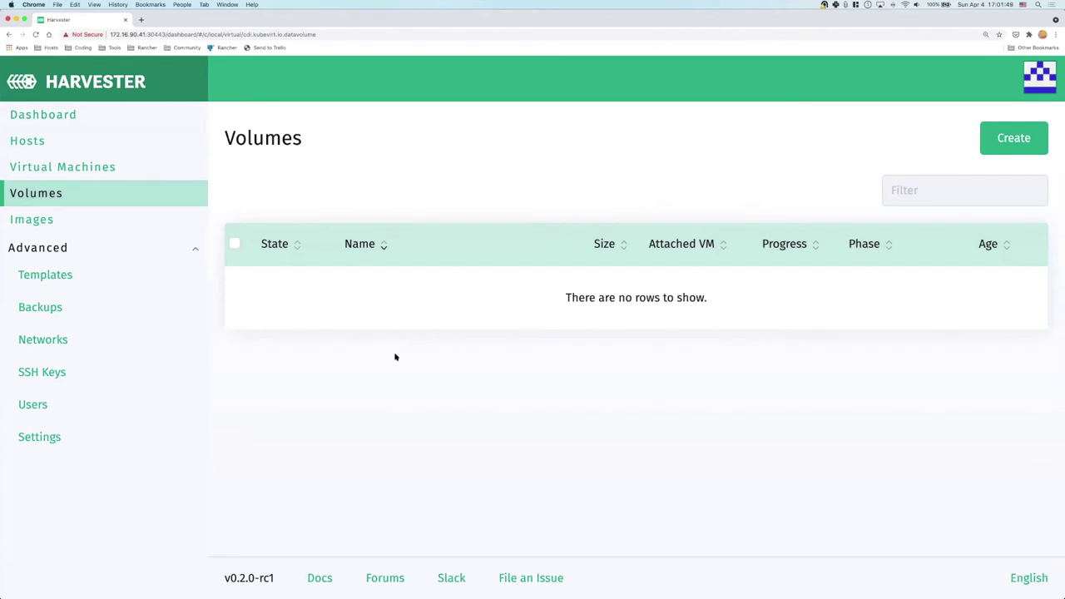
left_click(64, 223)
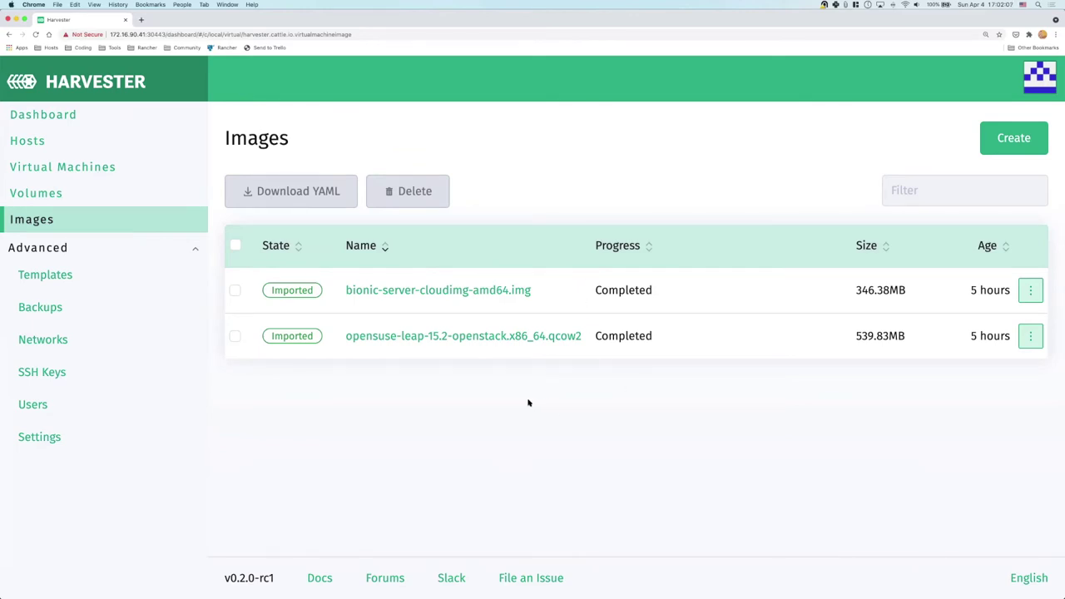
Start a new VM named leap01 with 4 CPUs and 4 GiB memory
left_click(114, 171)
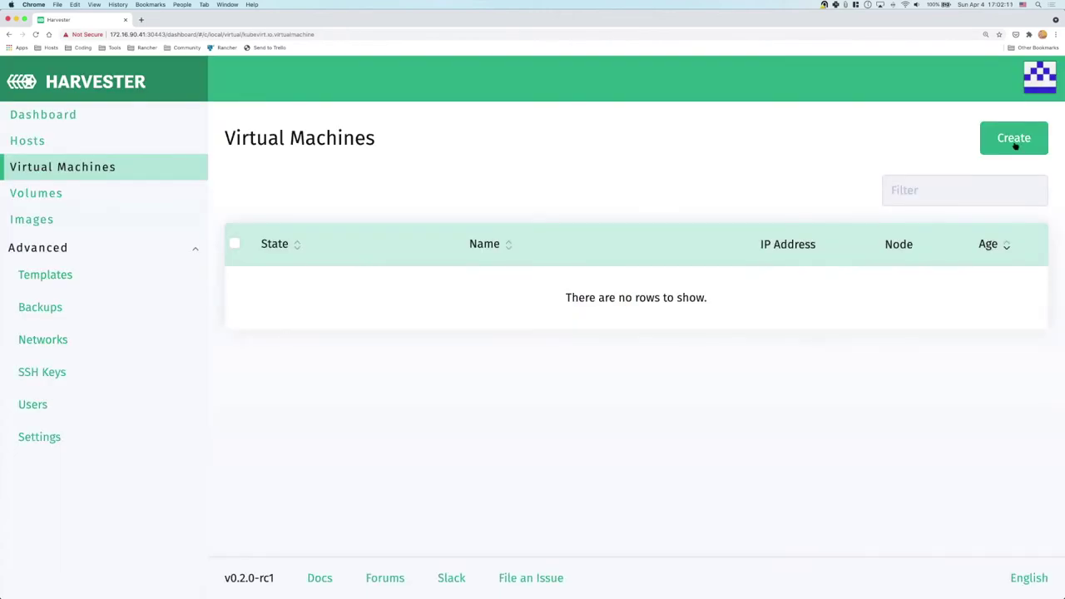
left_click(1014, 143)
left_click(337, 243)
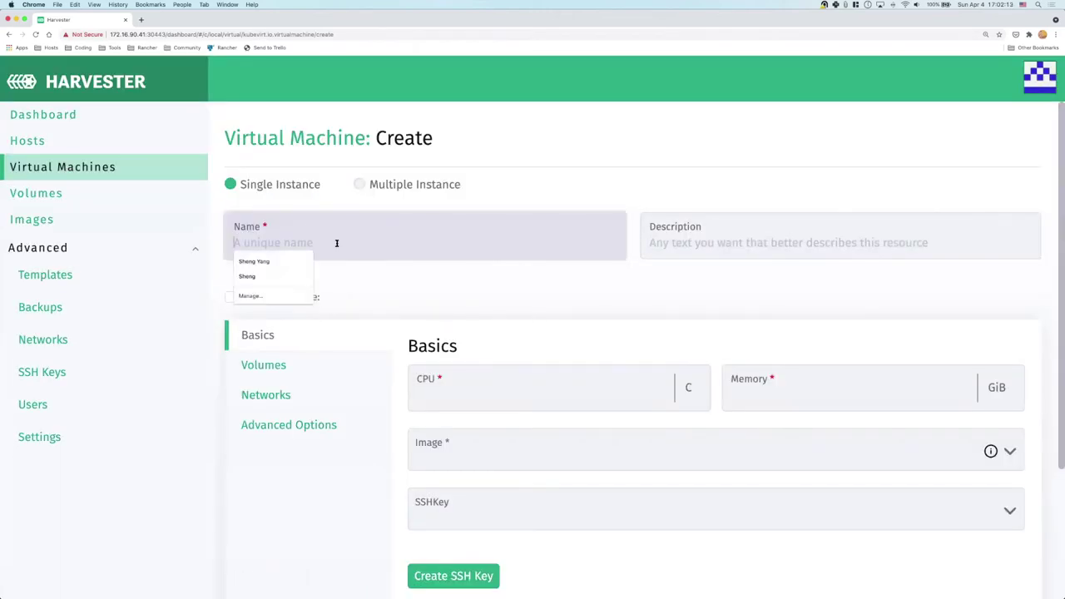
type("leap01")
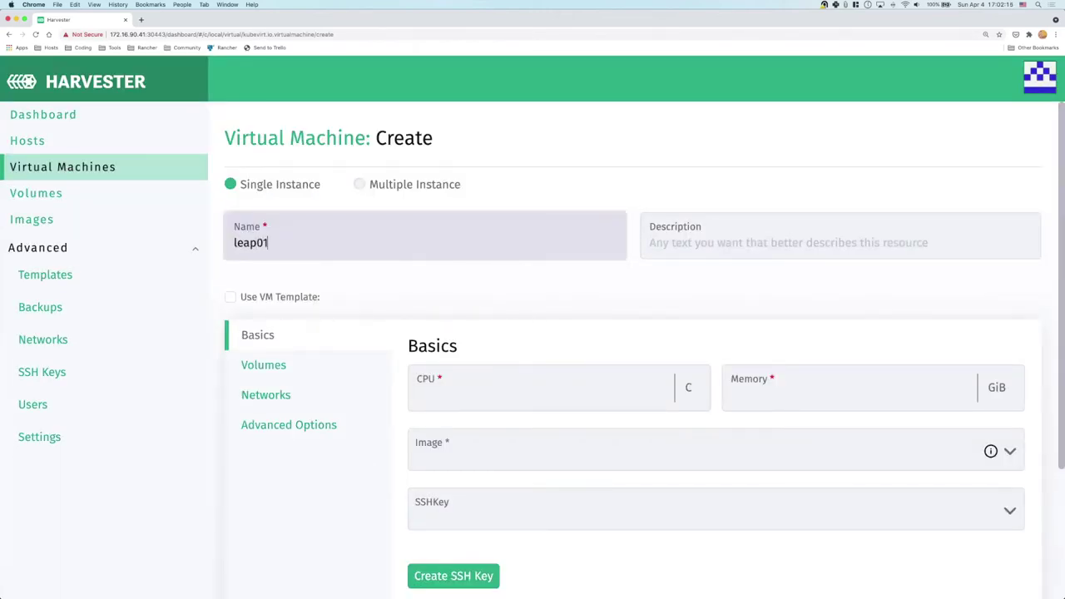
left_click(482, 386)
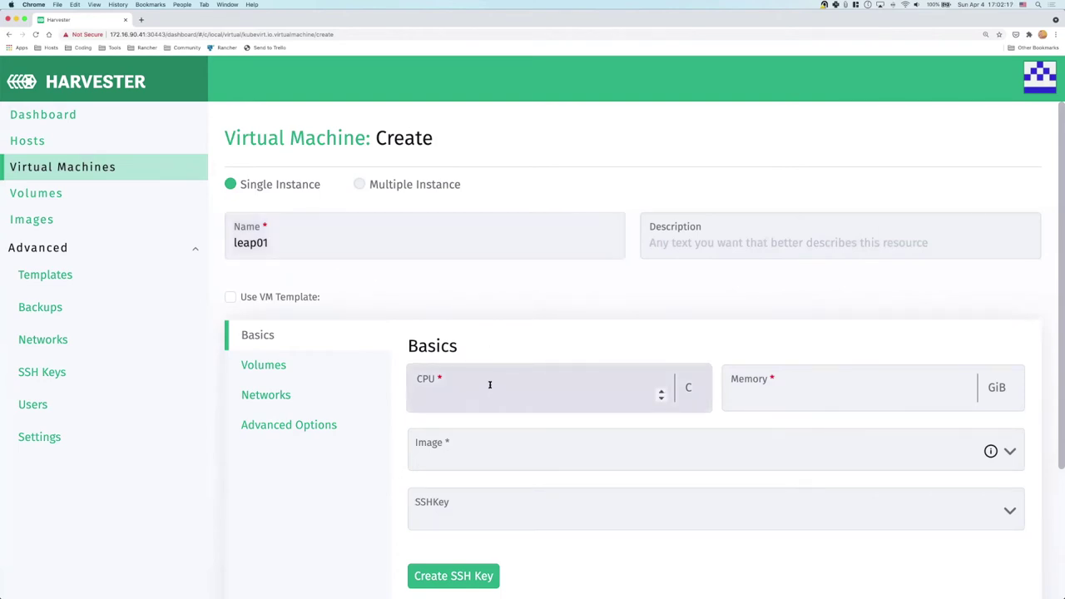
type("4")
left_click(732, 391)
type("4")
Choose the openSUSE Leap 15.2 image, leave the SSH key empty, and review the 10 GiB disk
scroll(637, 405, "down", 3)
left_click(517, 354)
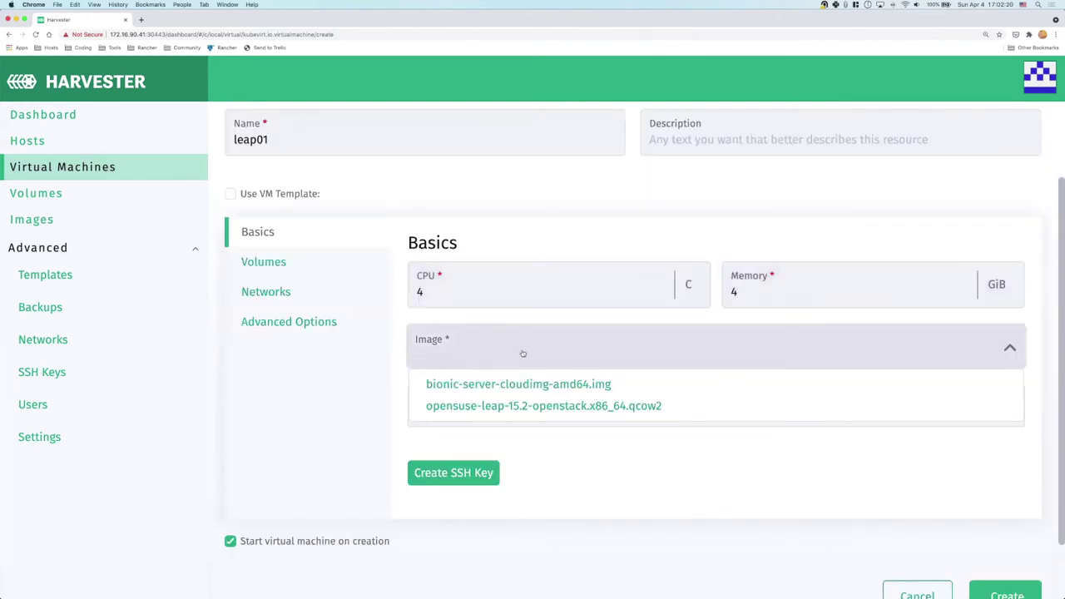
left_click(527, 415)
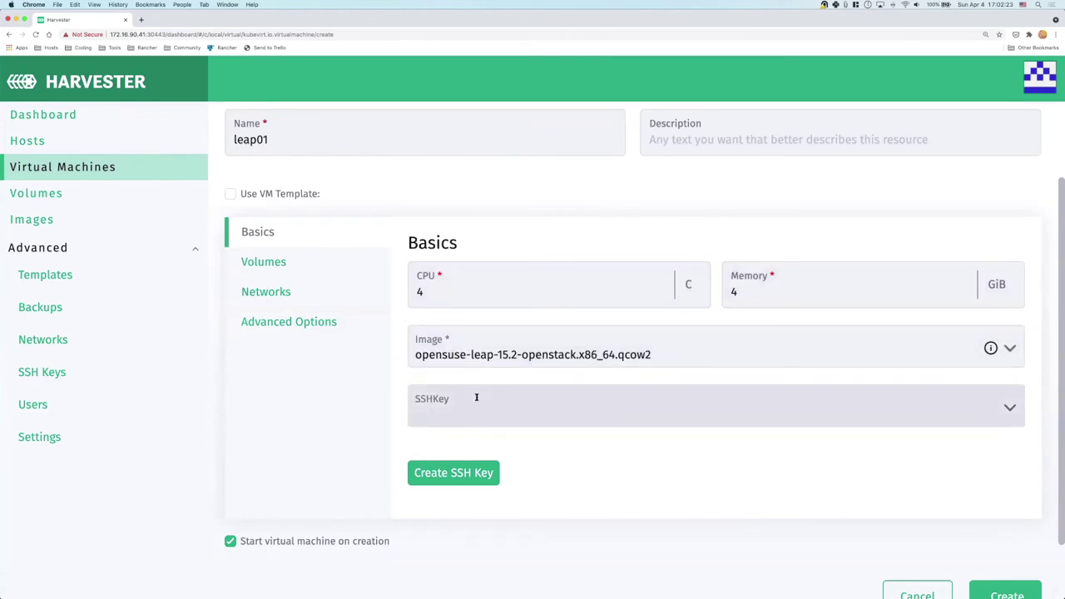
left_click(526, 401)
left_click(521, 403)
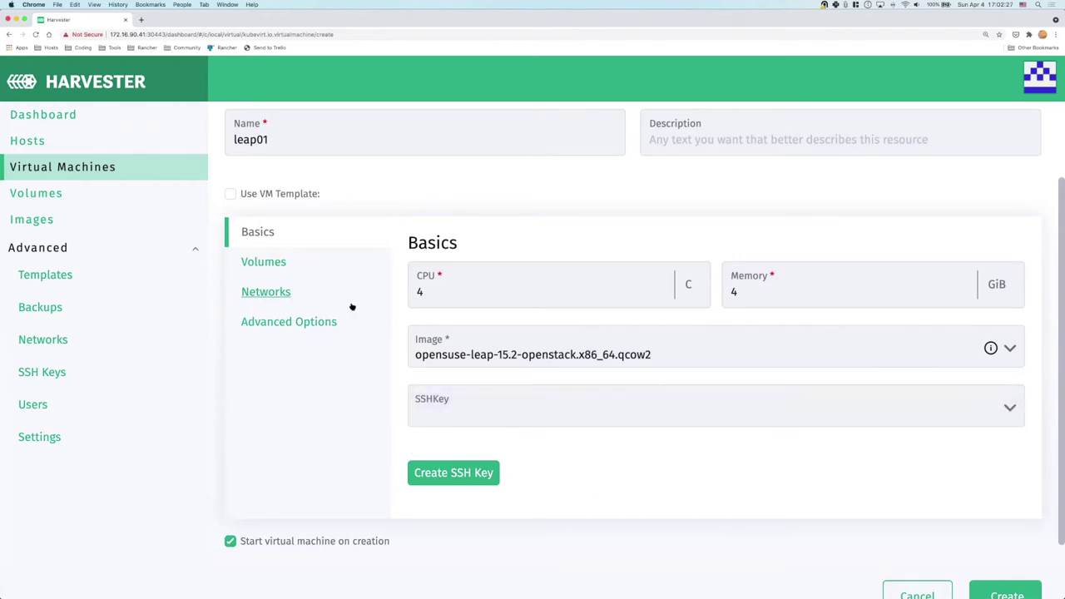
left_click(272, 263)
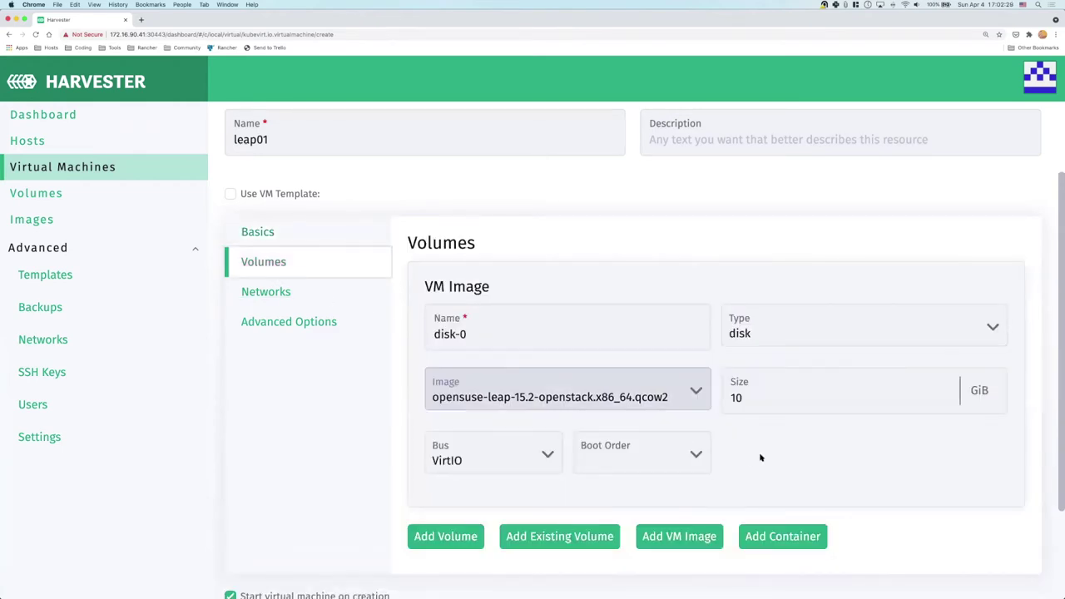
scroll(793, 466, "down", 2)
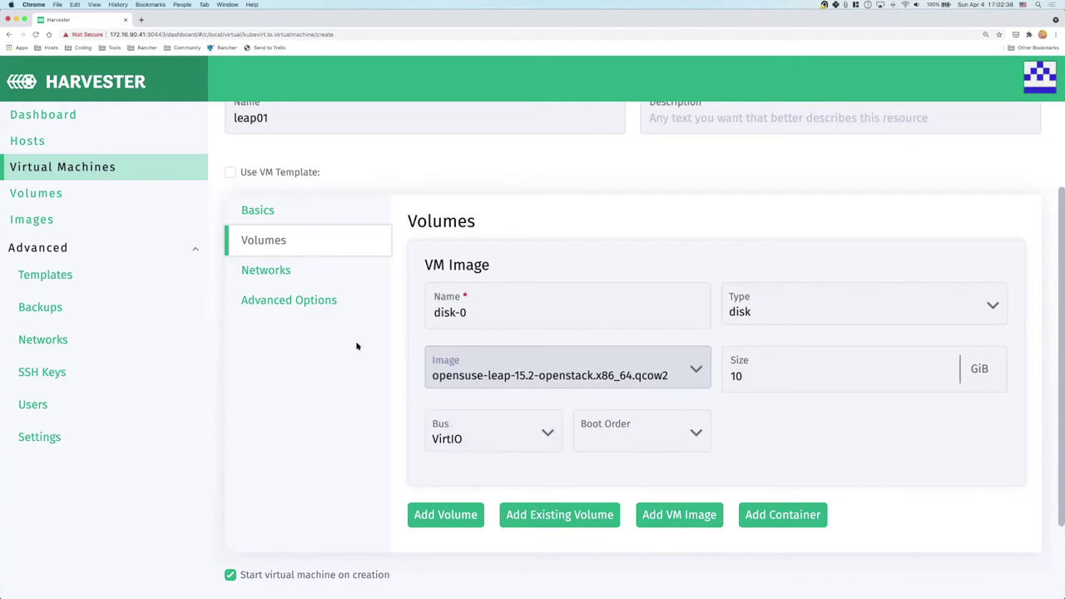
Add a second interface, nic-1, on vlan91 with bridge type
left_click(264, 272)
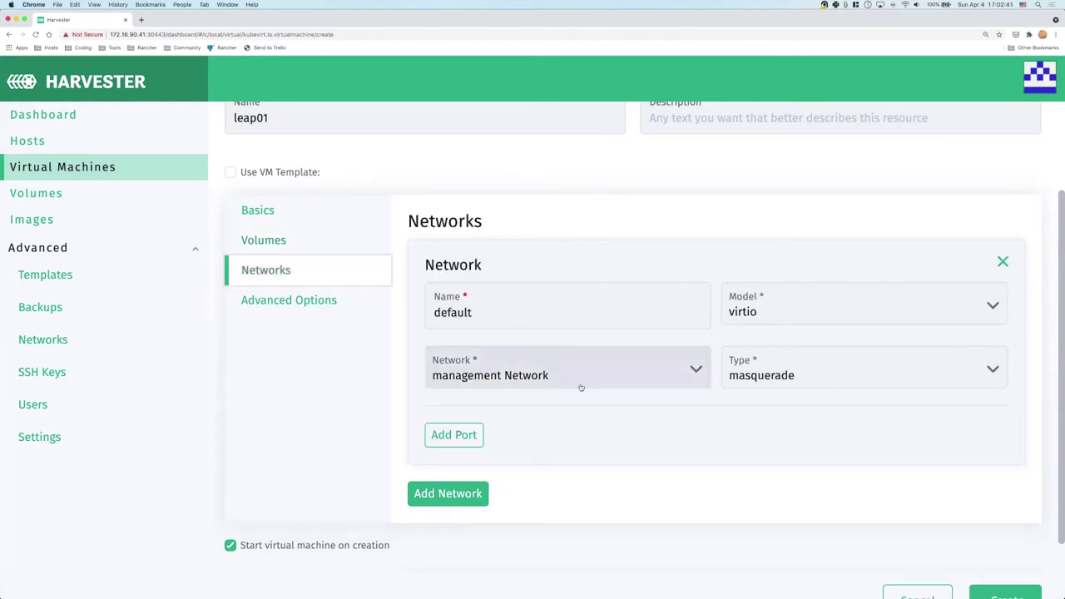
scroll(612, 460, "down", 2)
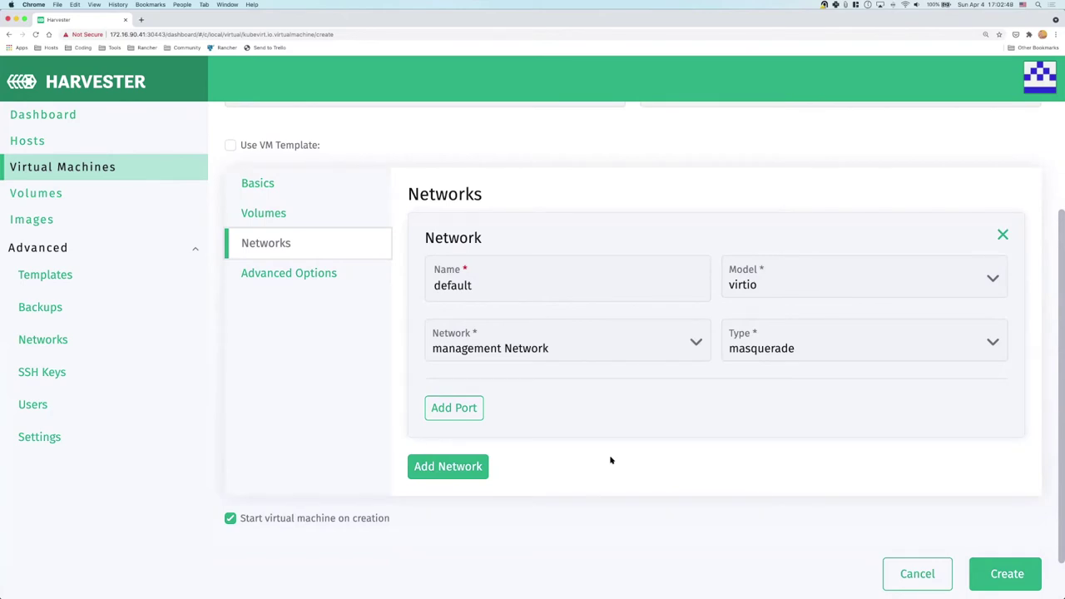
left_click(459, 471)
scroll(506, 439, "down", 3)
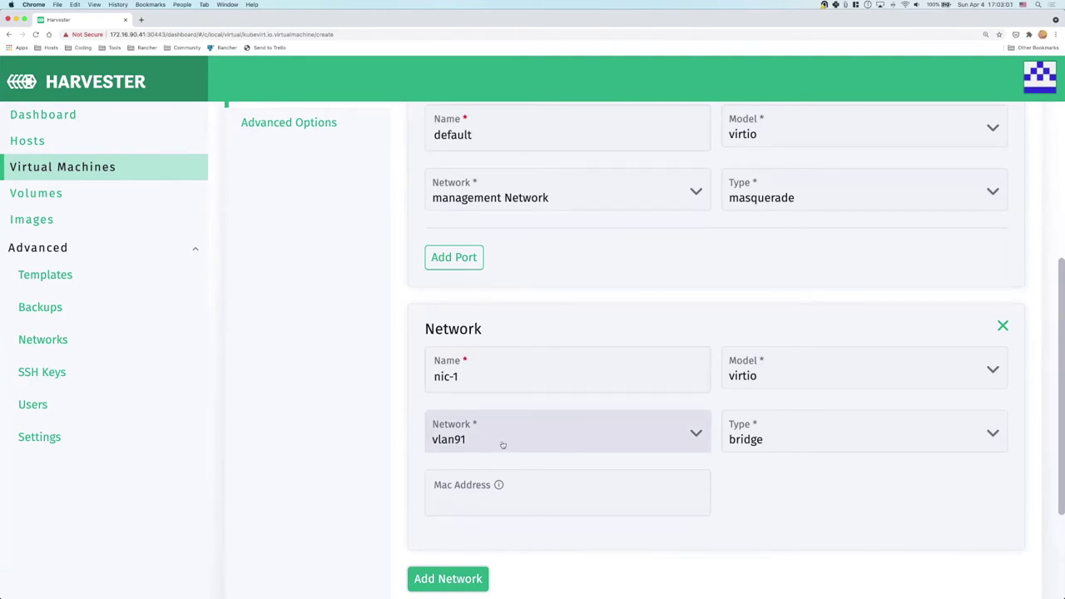
scroll(504, 445, "up", 2)
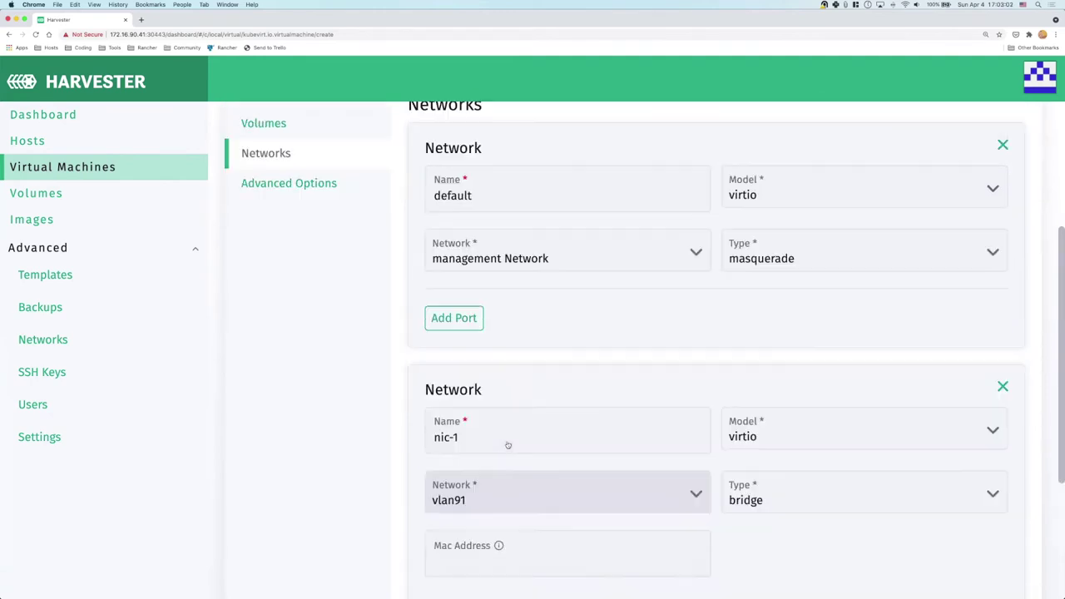
left_click(491, 501)
left_click(348, 370)
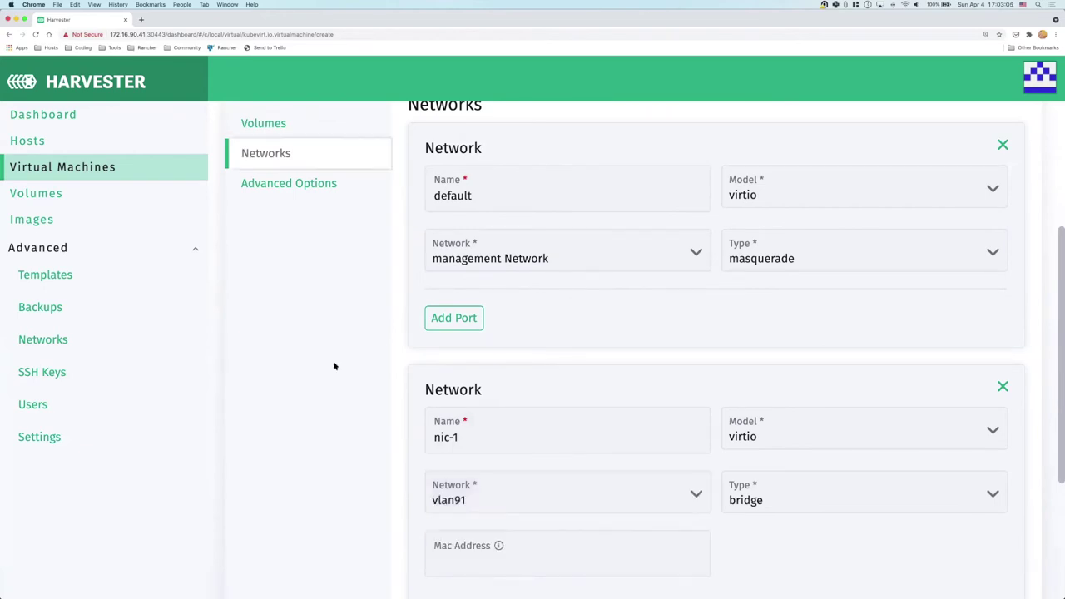
Paste the cloud-config allowing password SSH login into User Data
left_click(288, 183)
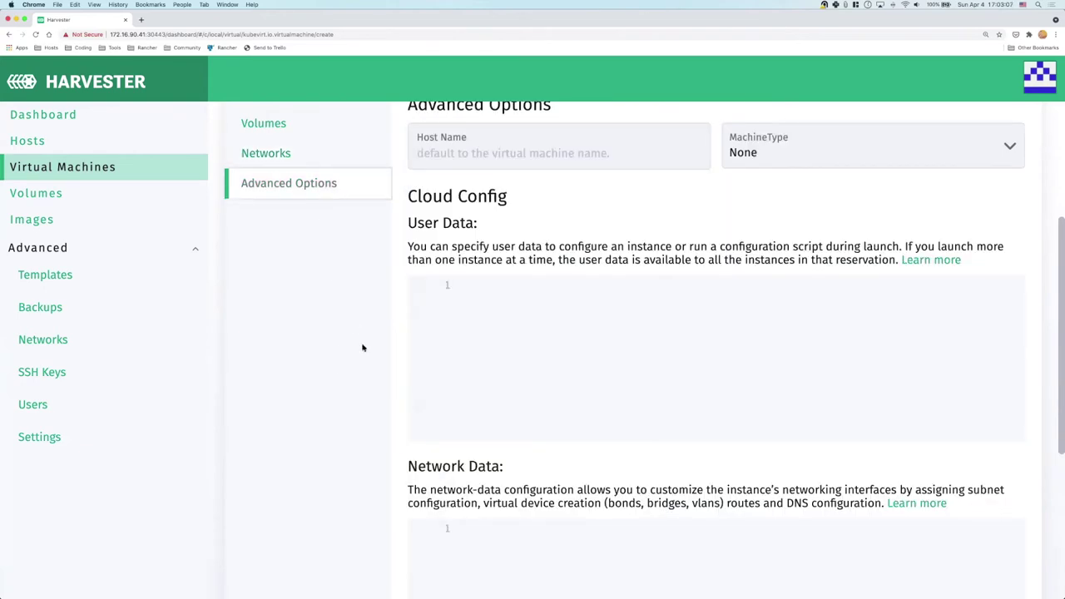
scroll(492, 302, "up", 1)
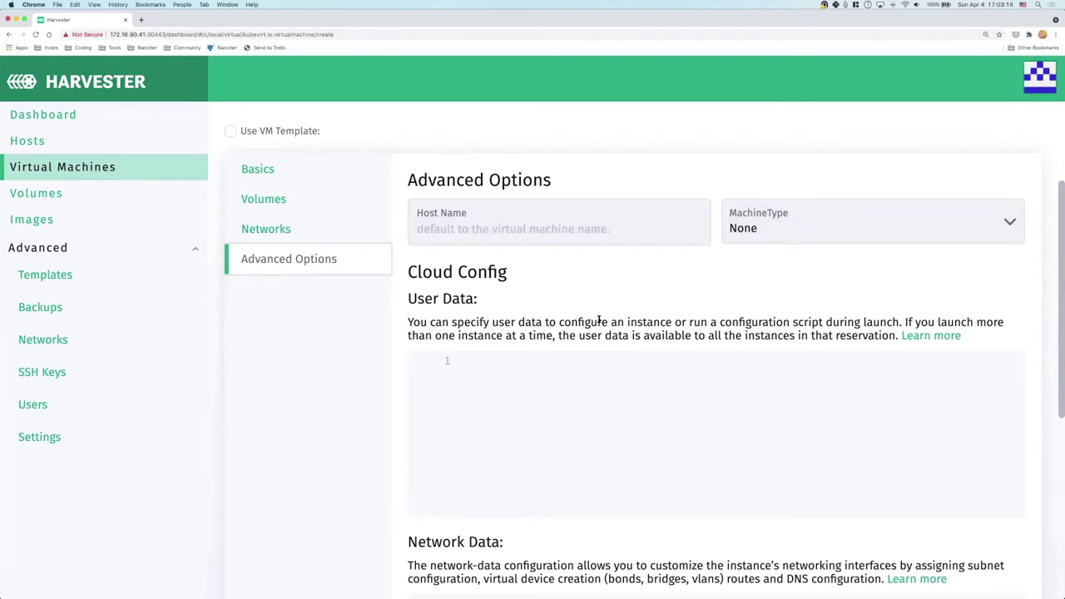
scroll(626, 408, "down", 2)
scroll(625, 407, "down", 3)
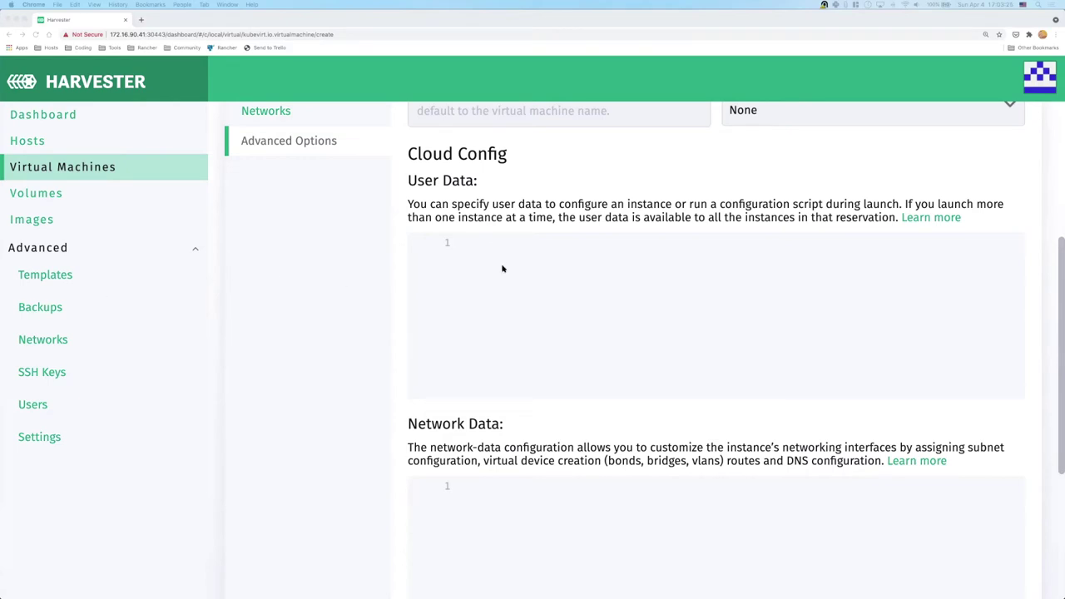
left_click(465, 239)
key("super+v")
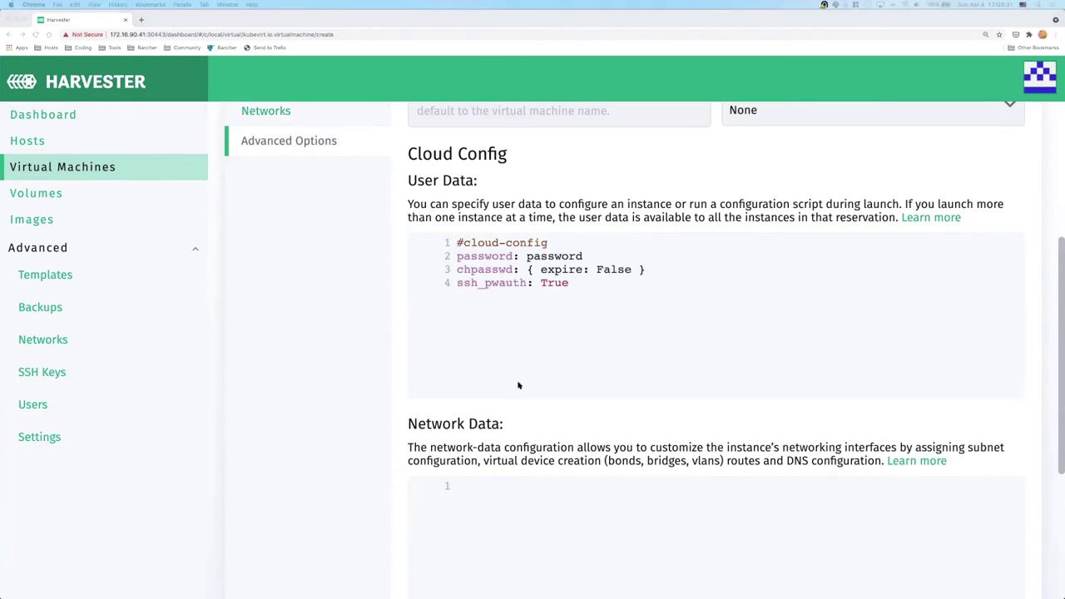
scroll(525, 382, "down", 3)
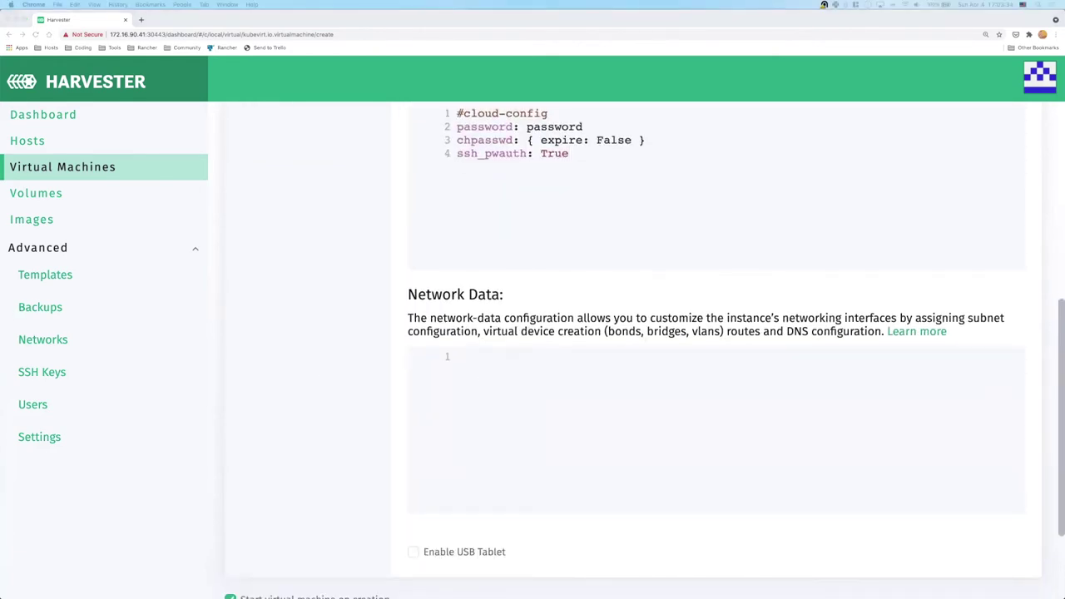
Paste DHCP network data for eth0 and eth1, then create the leap01 VM
left_click(489, 356)
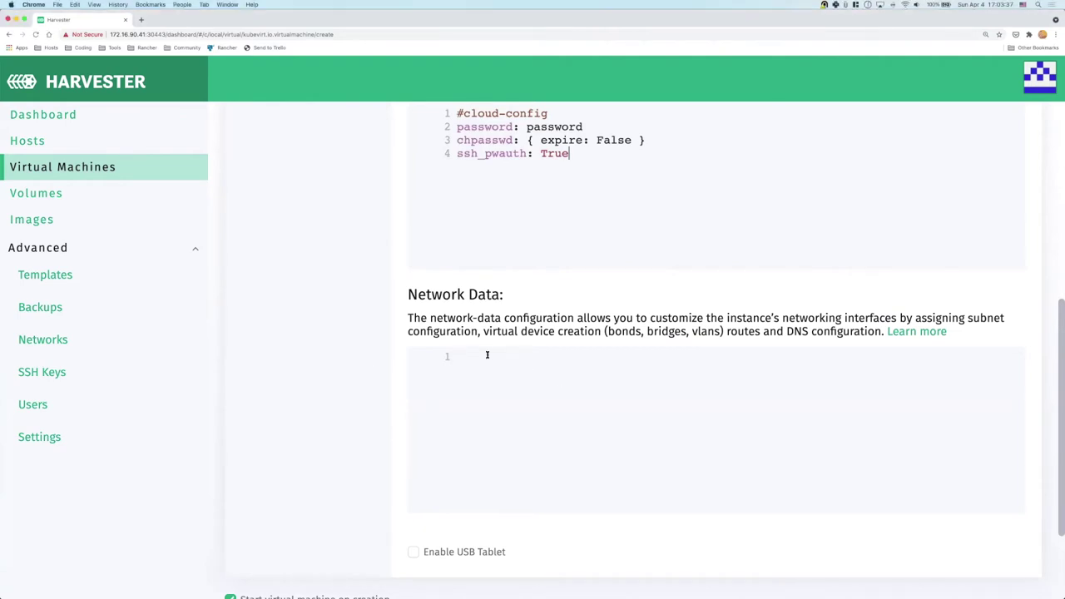
type("version: 1 config:   - type: physical     name: eth0     subnets:     - type: dhcp   - type: physical     name: eth1     subnets:     - type: dhcp")
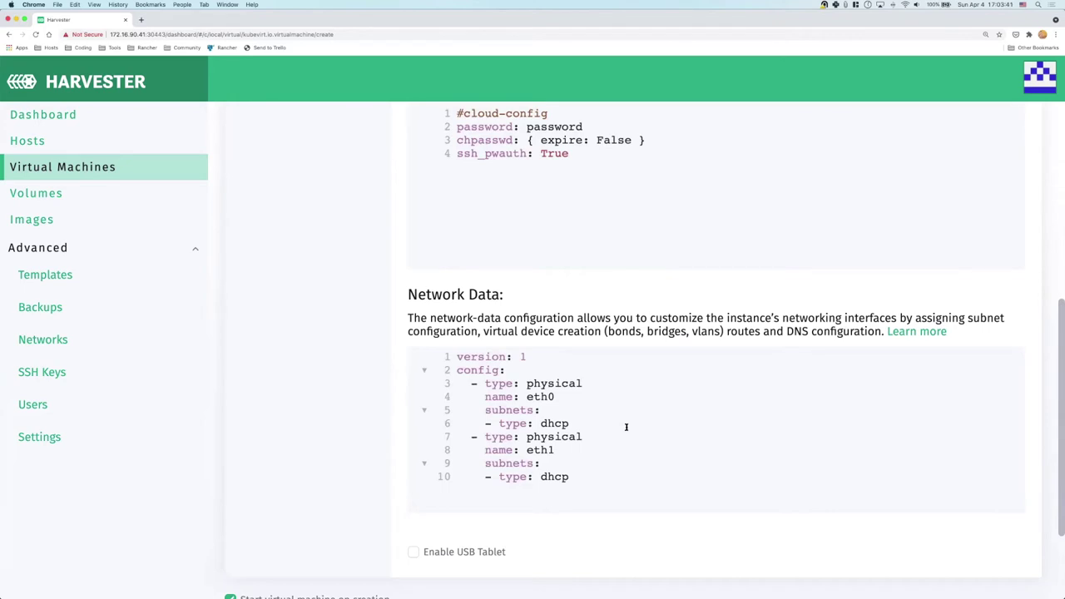
scroll(630, 431, "down", 3)
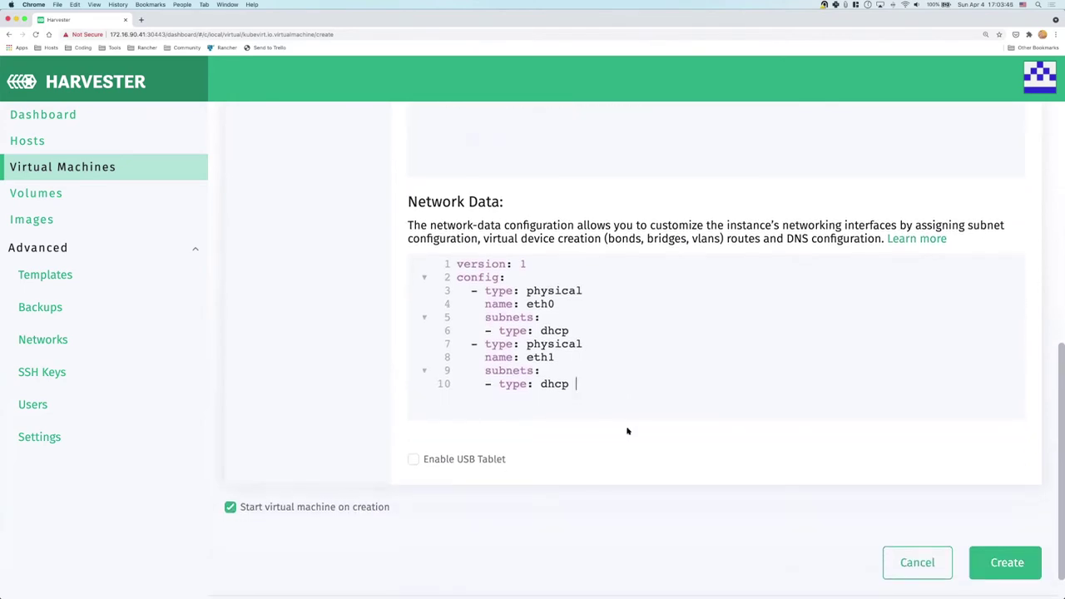
left_click(1017, 565)
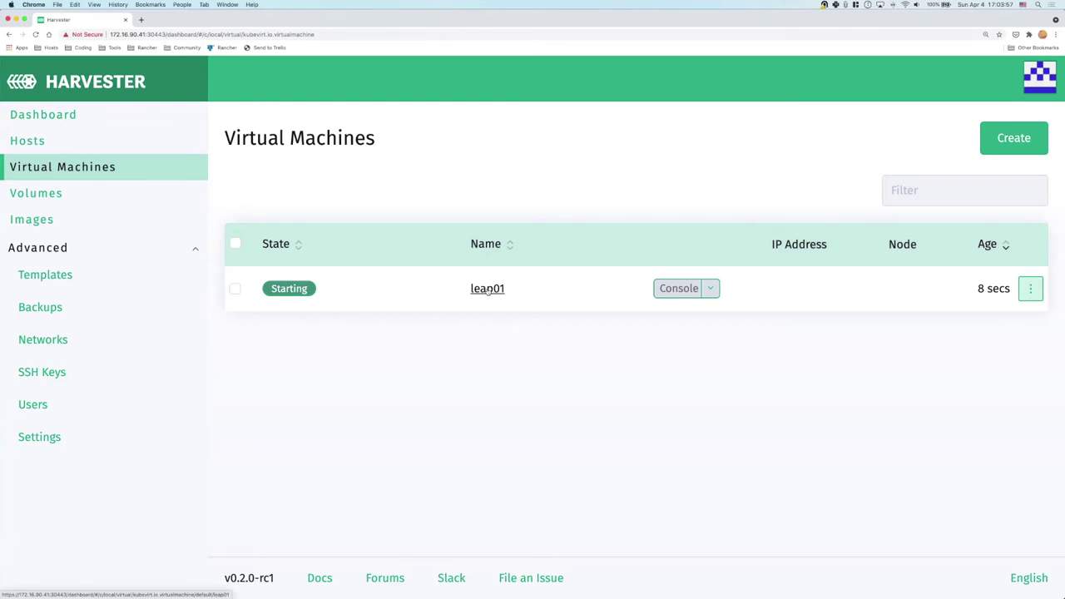
Review leap01's Volumes, Networks, Cloud Config and Events tabs
left_click(487, 290)
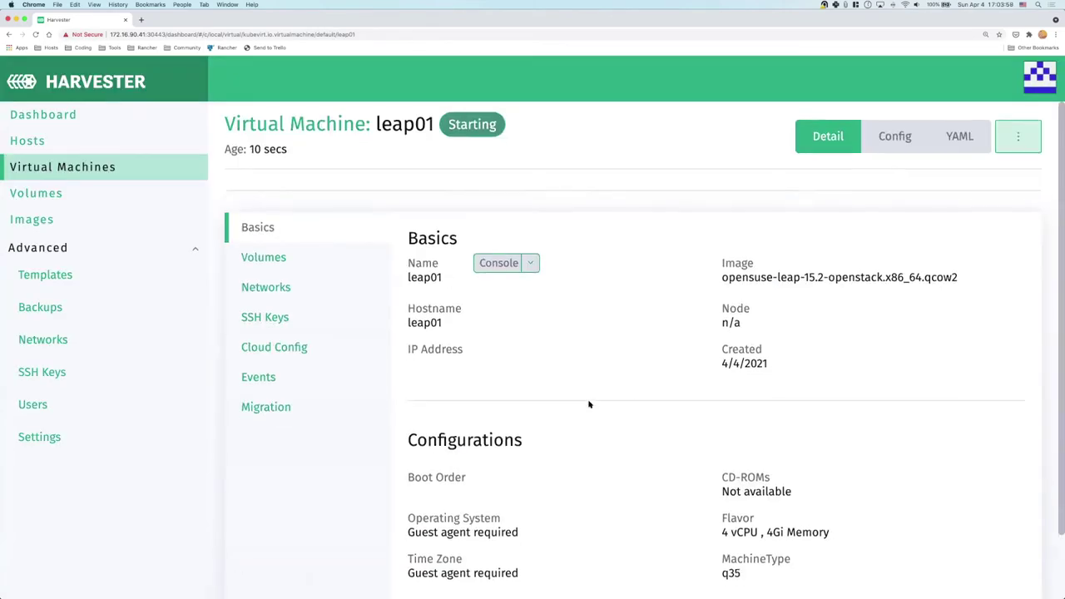
scroll(588, 404, "down", 1)
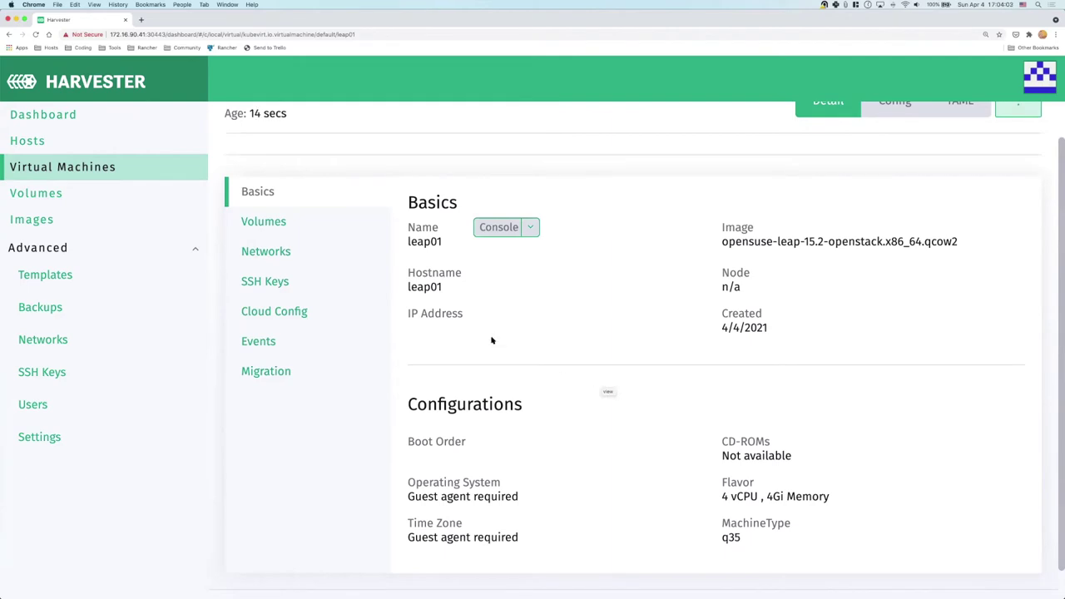
left_click(279, 223)
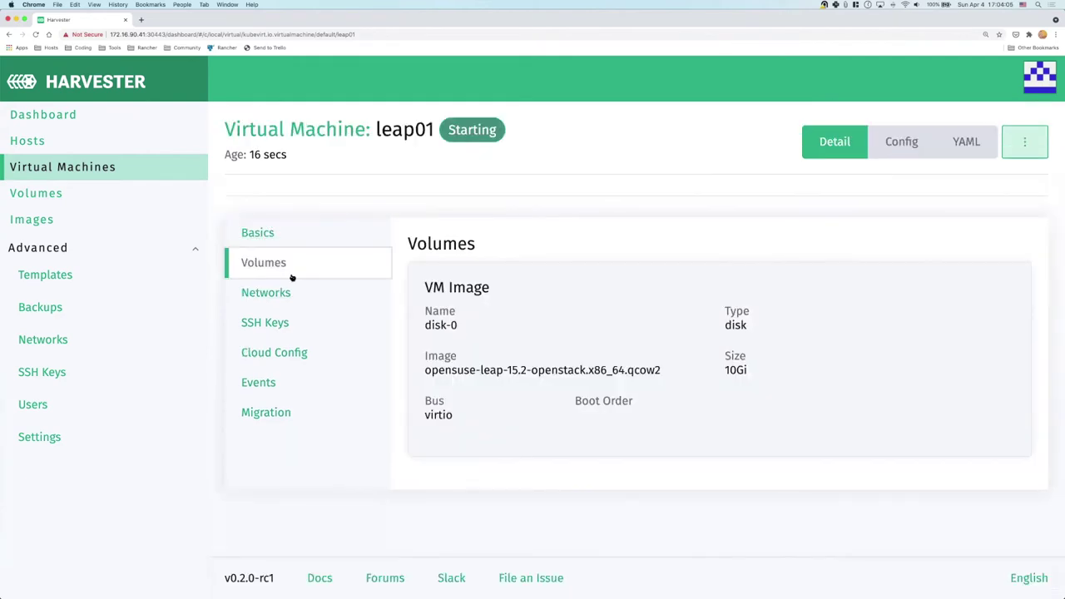
left_click(274, 293)
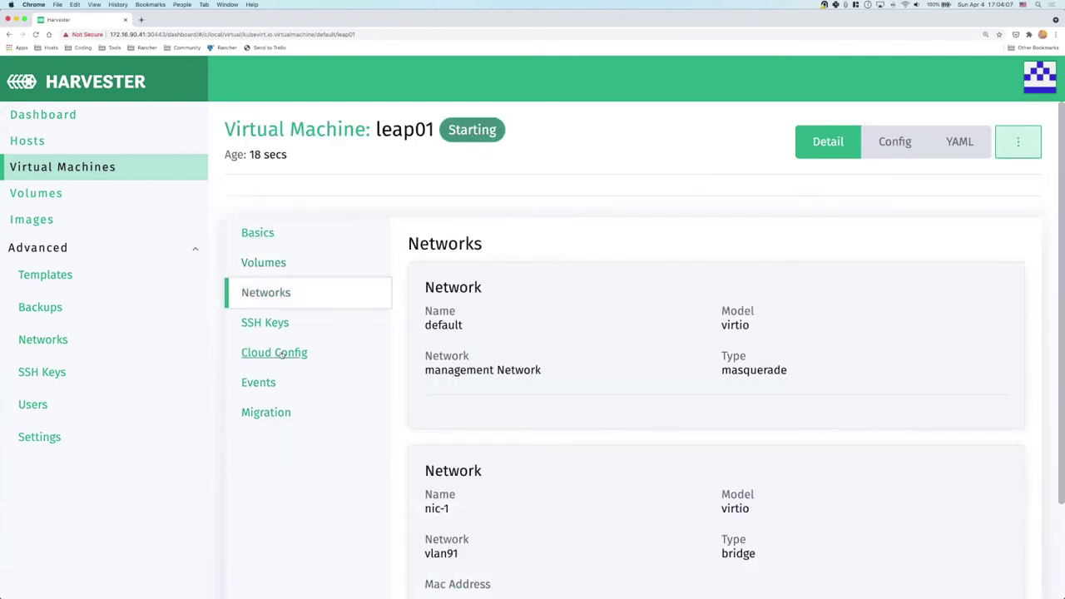
left_click(285, 355)
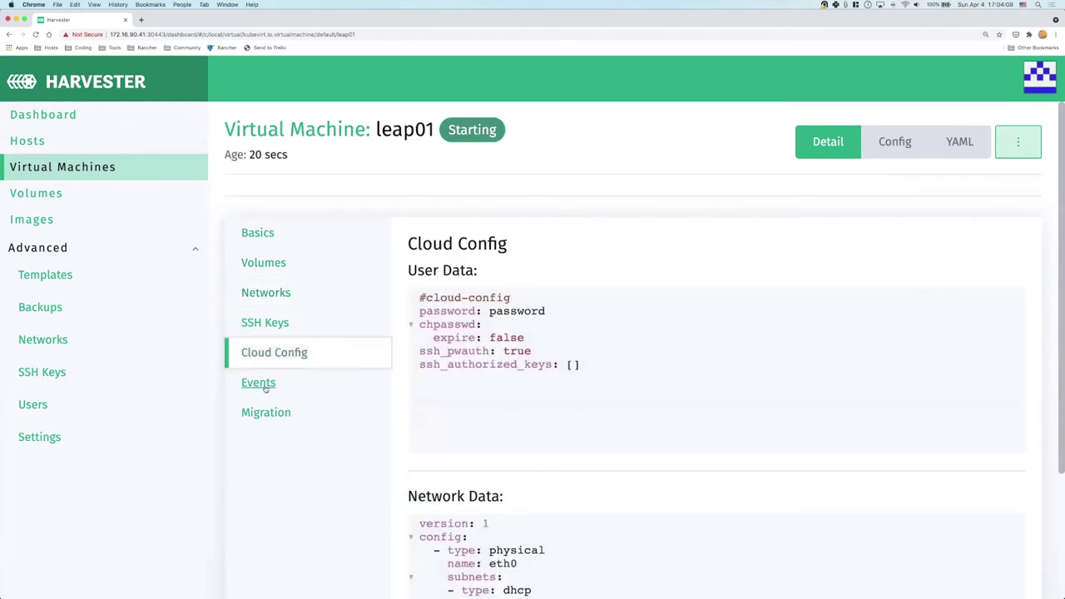
left_click(276, 385)
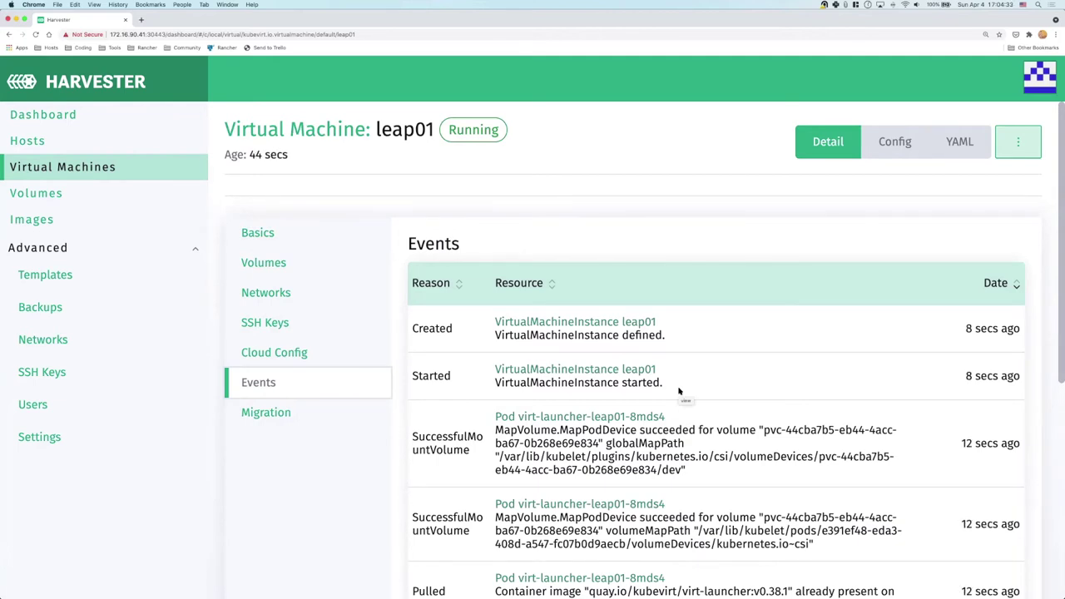
scroll(679, 389, "down", 2)
scroll(679, 387, "down", 2)
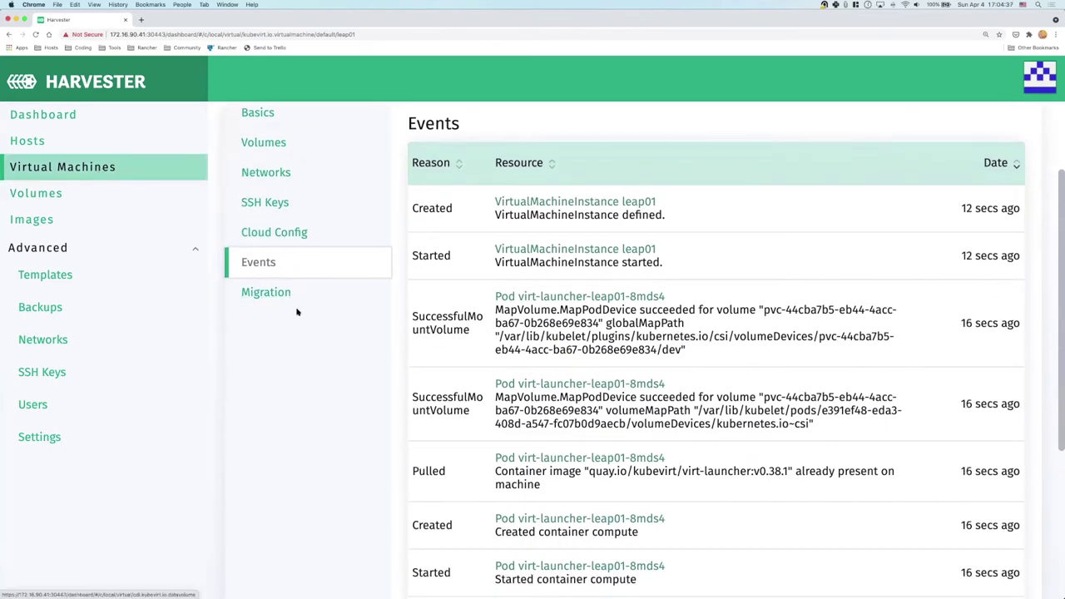
scroll(98, 167, "up", 4)
Open leap01's console, move and enlarge its window, and zoom out
left_click(116, 173)
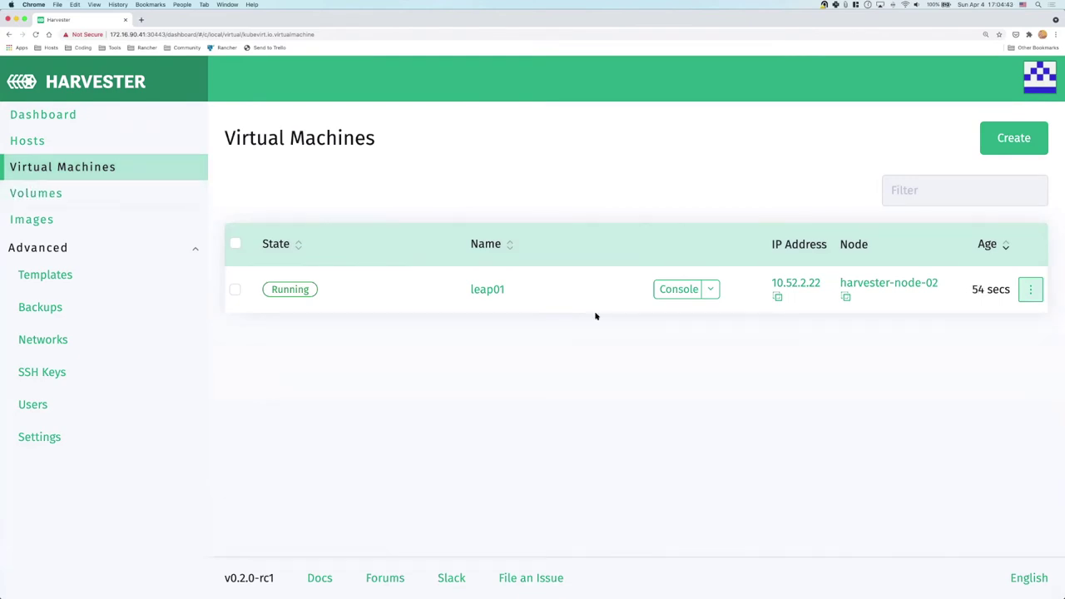
left_click(677, 291)
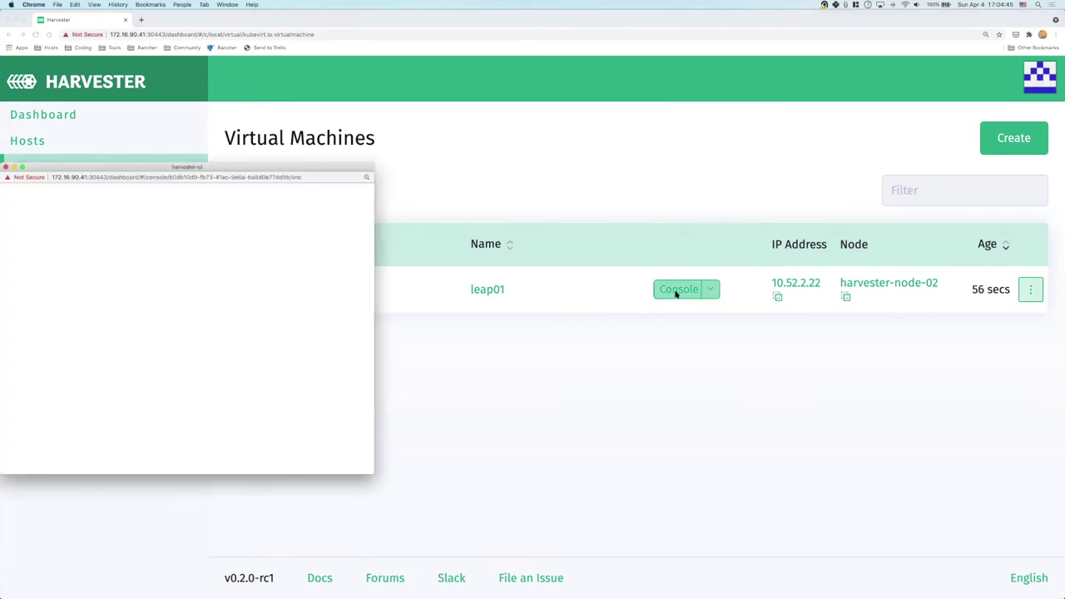
left_click_drag(231, 168, 441, 80)
left_click_drag(580, 383, 919, 598)
left_click_drag(523, 80, 454, 14)
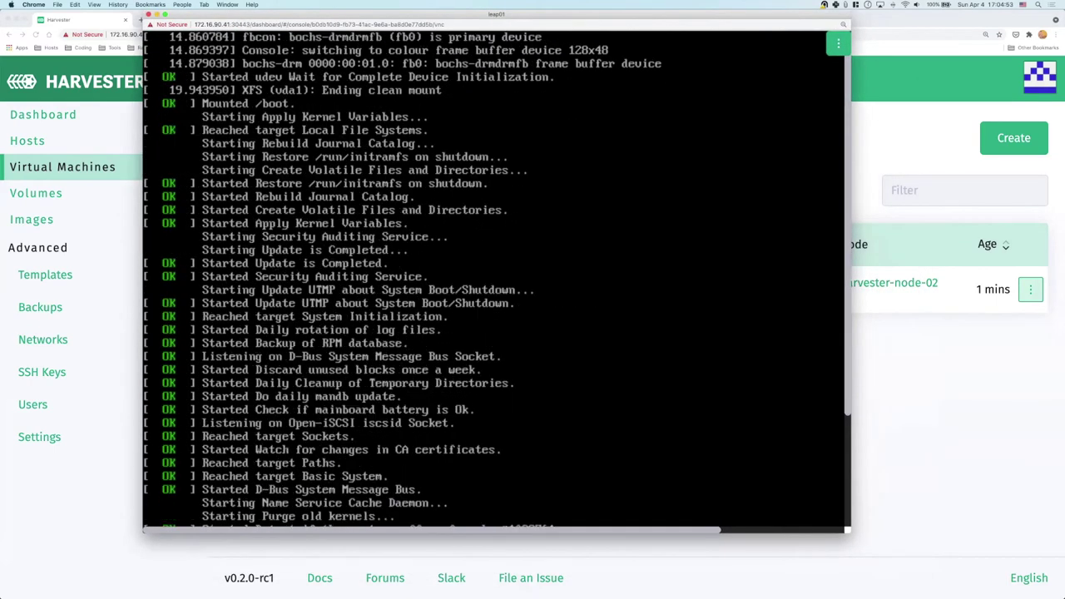
left_click_drag(849, 531, 923, 584)
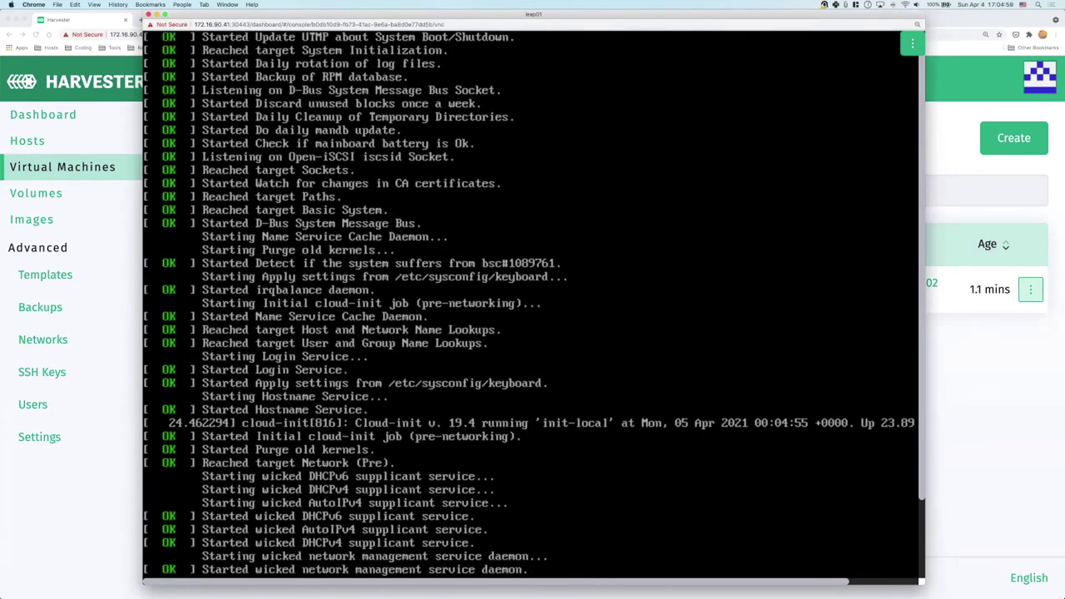
left_click_drag(923, 583, 951, 596)
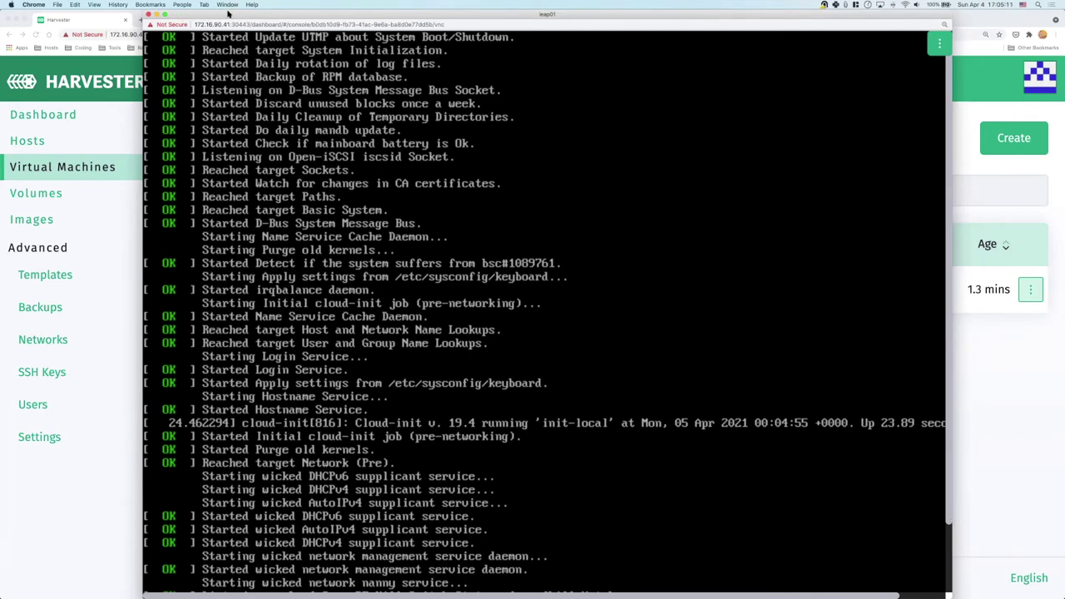
key("super+minus")
key("super+minus")
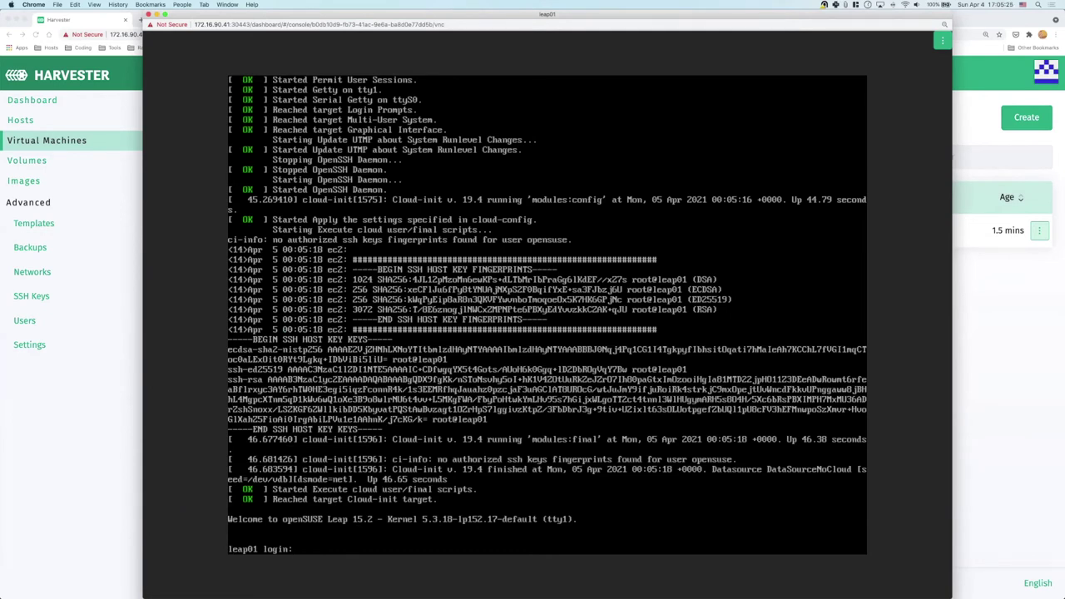
Log in to leap01 as opensuse and list its network addresses with ip addr
type("opensuse")
key("Return")
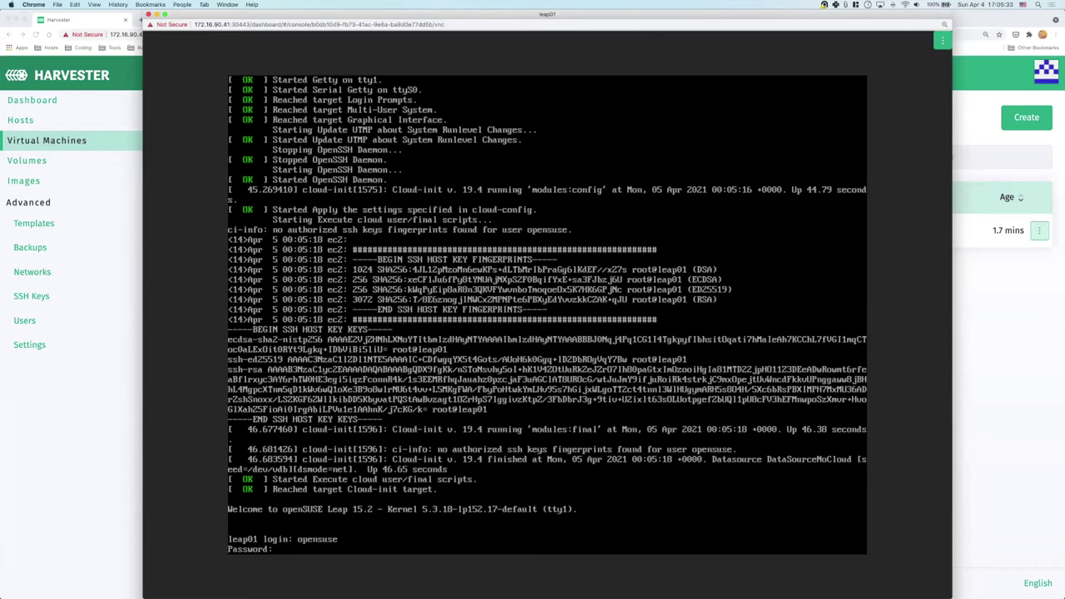
key("Return")
type("ip addr")
key("Return")
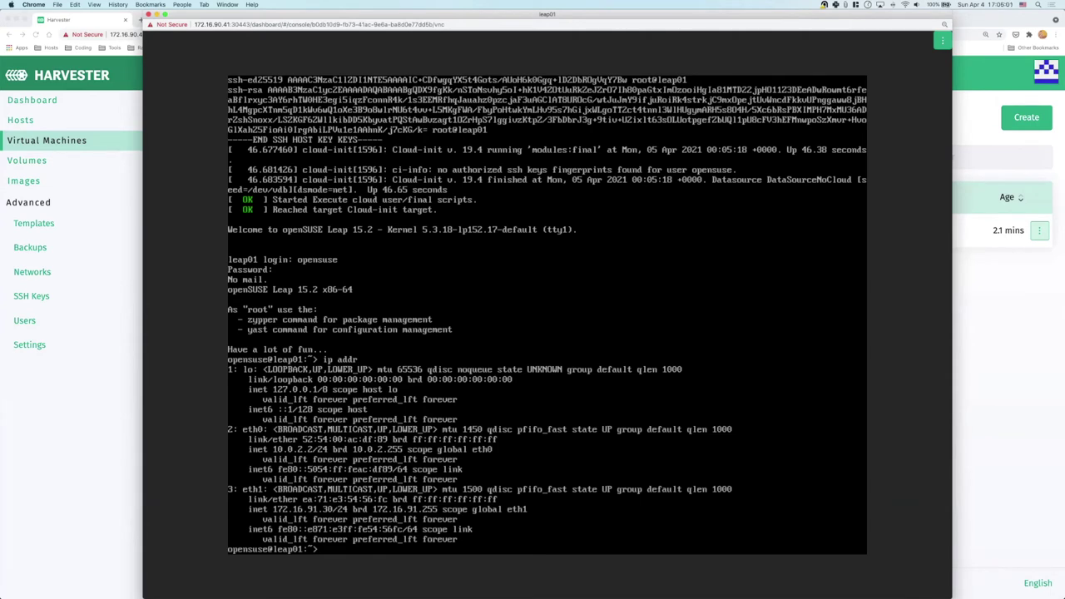
Write kubecon_eu_2021 into a demo file, display it, sync, and log out
type("ls")
key("Return")
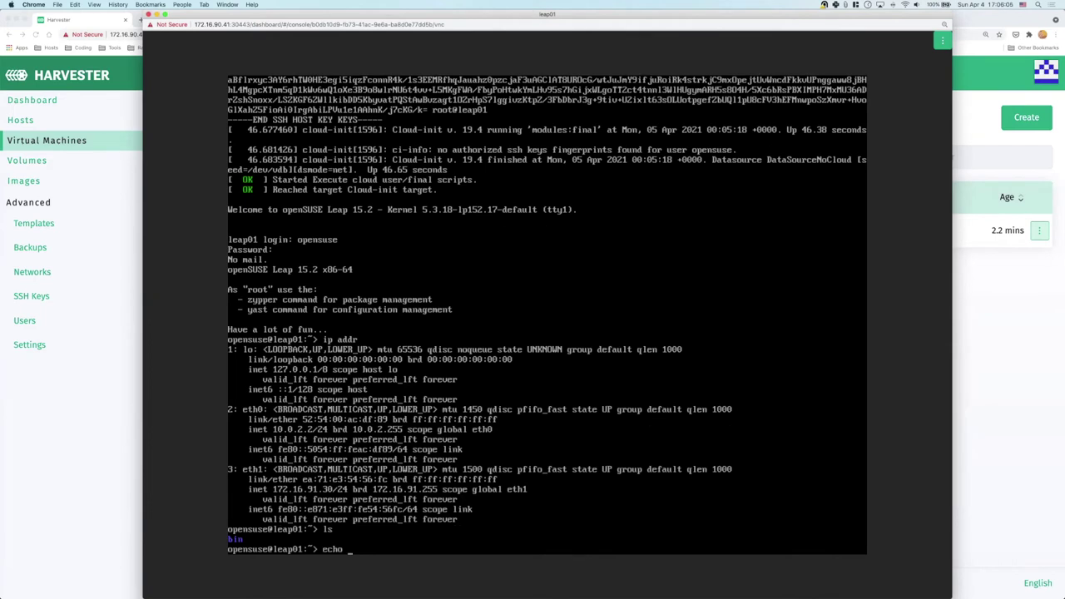
type("echo kubecon_eu_2021 > demo")
key("Return")
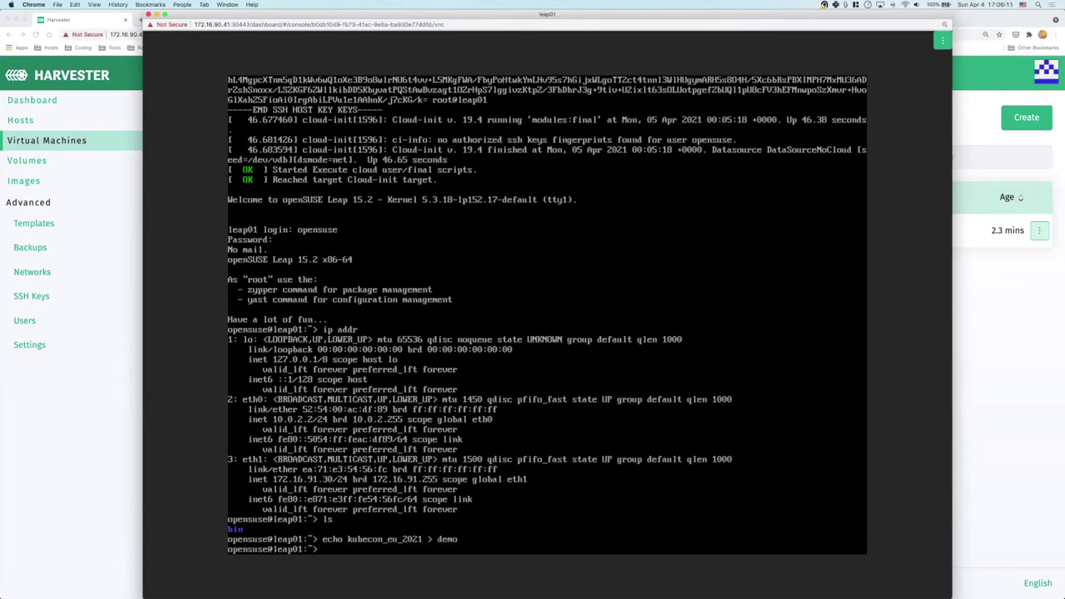
type("cat demo")
key("Return")
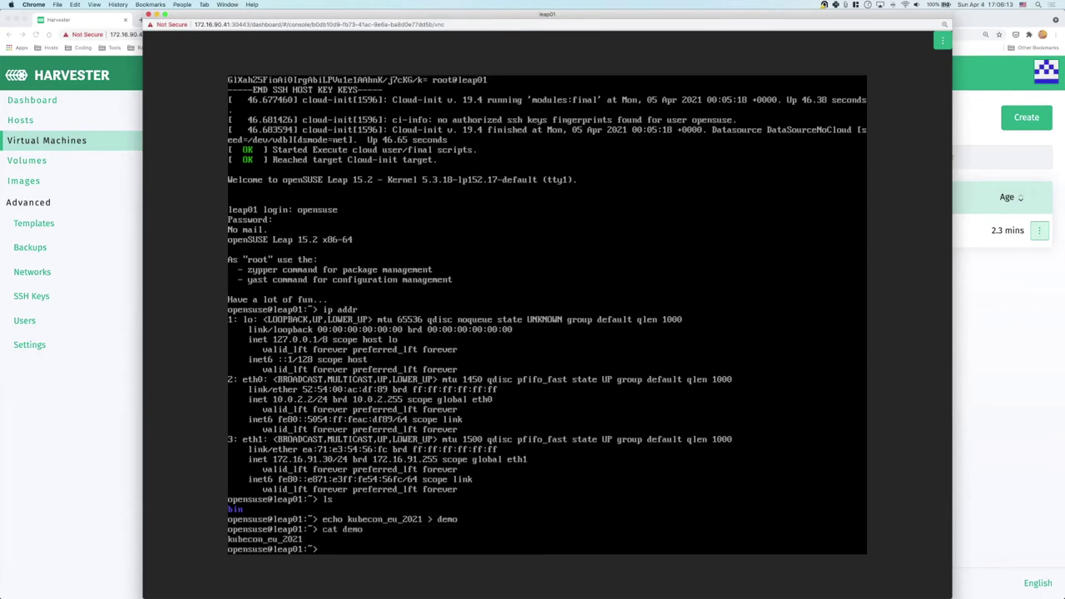
type("sync")
key("Return")
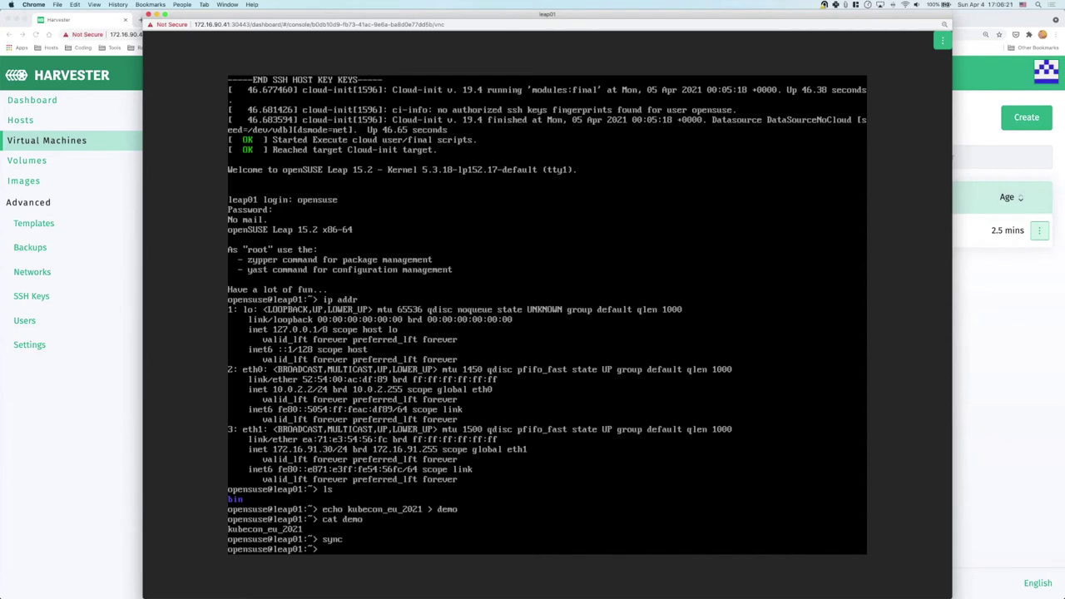
key("ctrl+d")
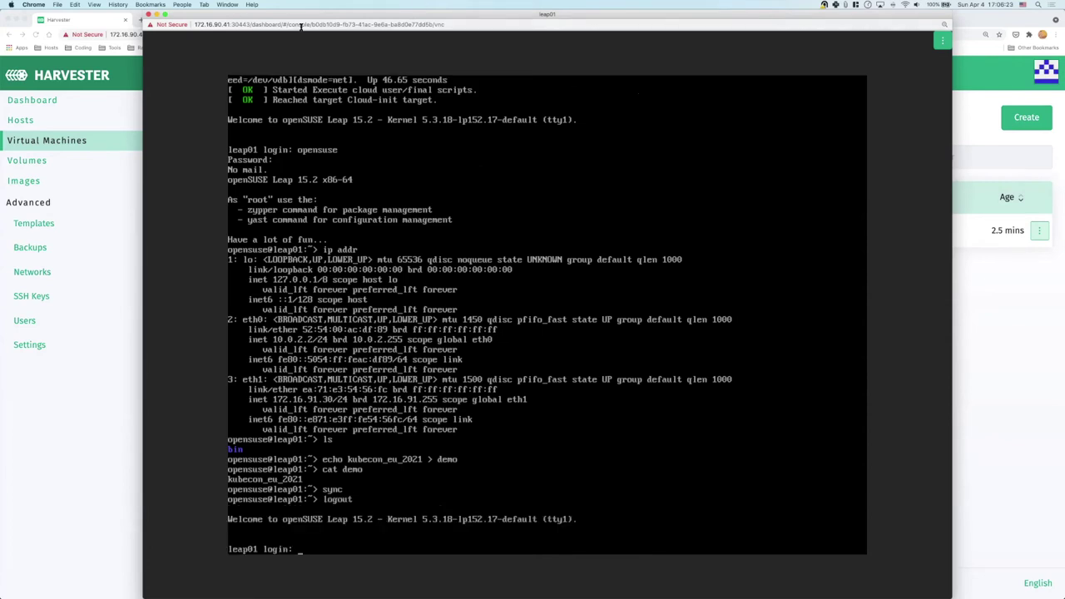
Close the console and create a leap01 backup named leap01-backup
left_click(148, 15)
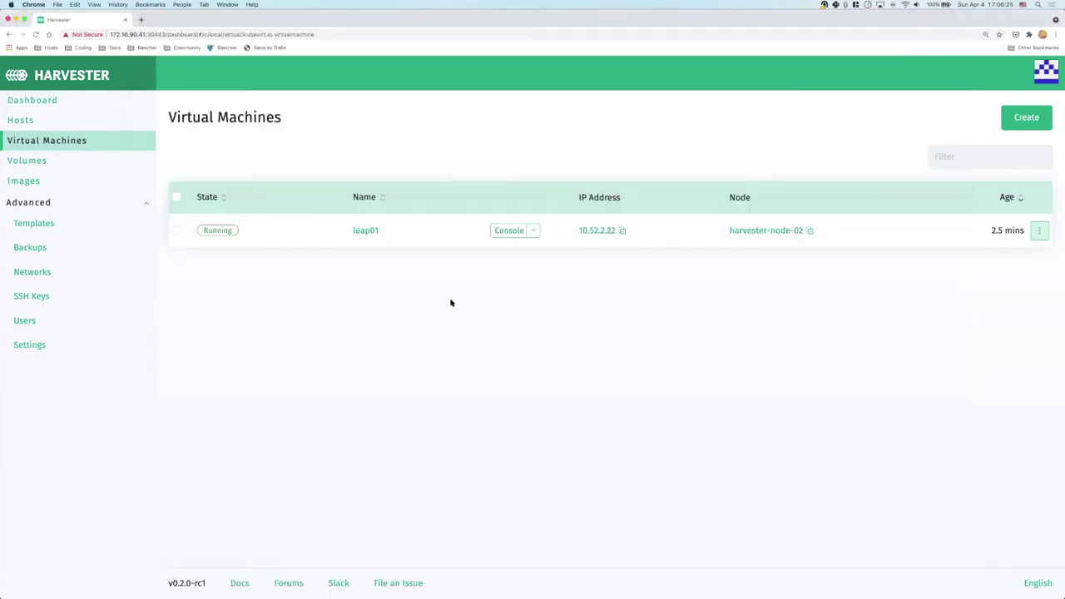
left_click(1039, 235)
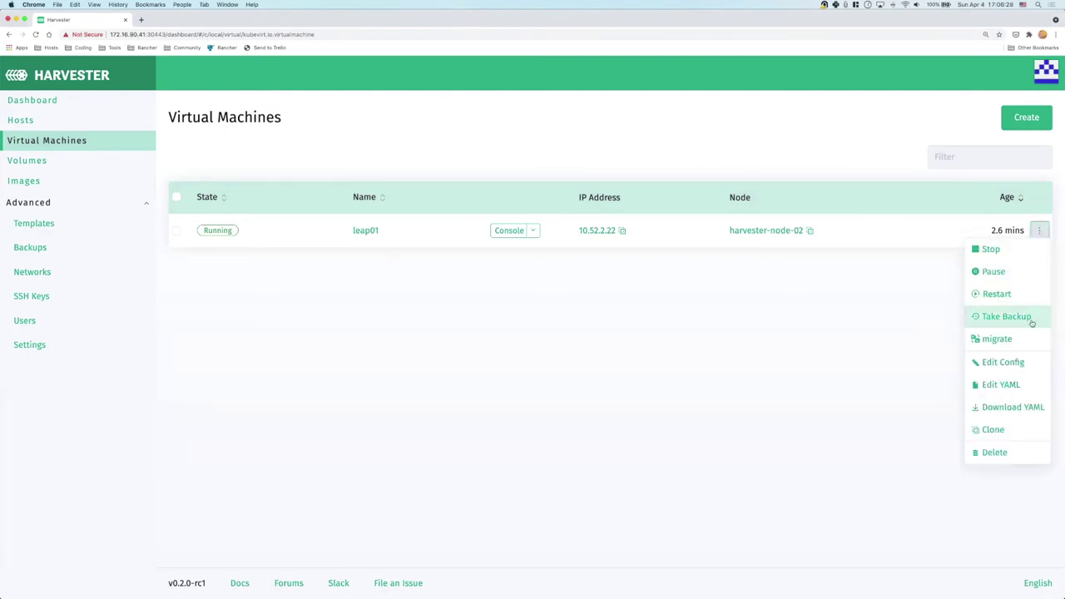
left_click(1005, 317)
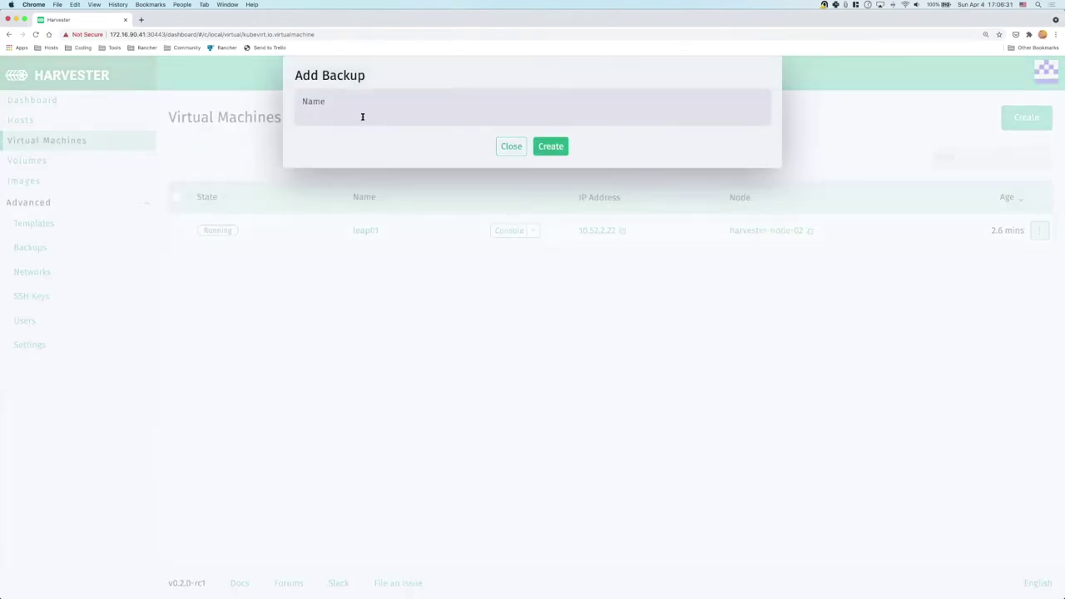
type("leap01-backup")
left_click(550, 150)
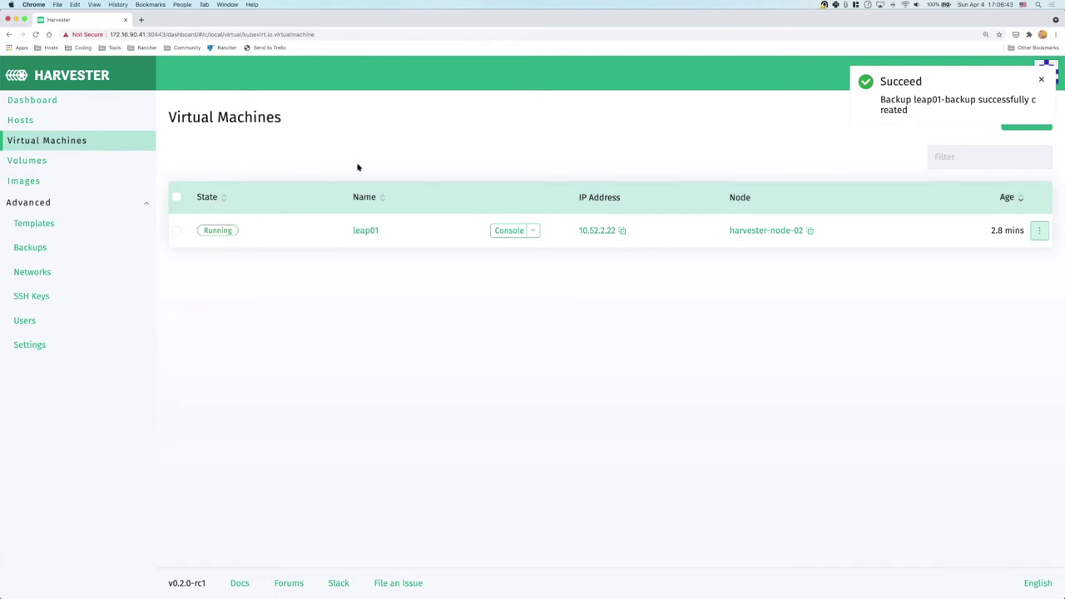
Check the Backups list and the backup-target setting, then return to Backups
left_click(60, 252)
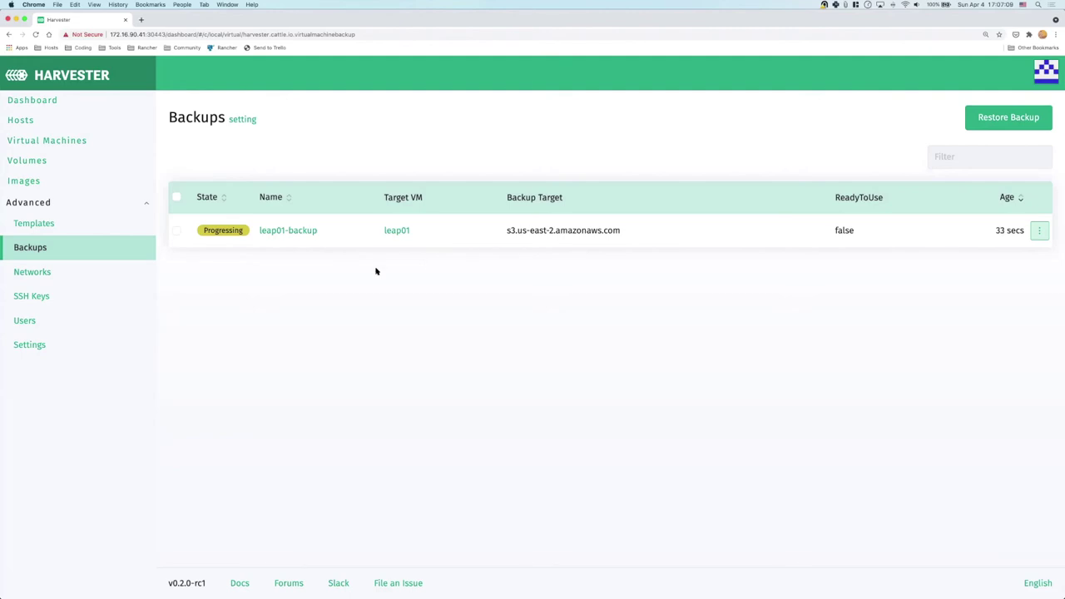
left_click(42, 350)
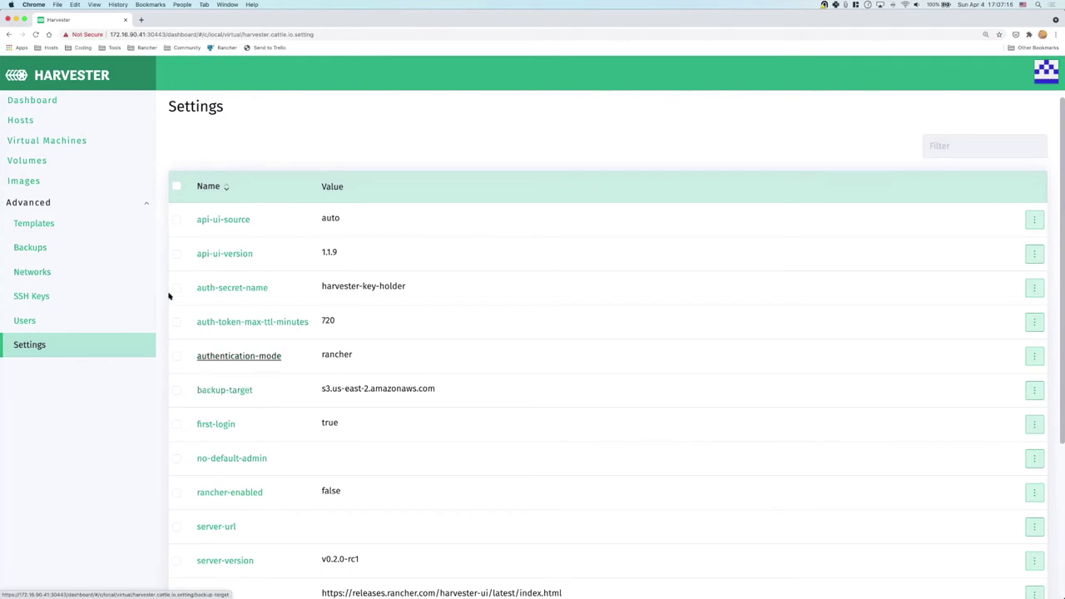
left_click(31, 248)
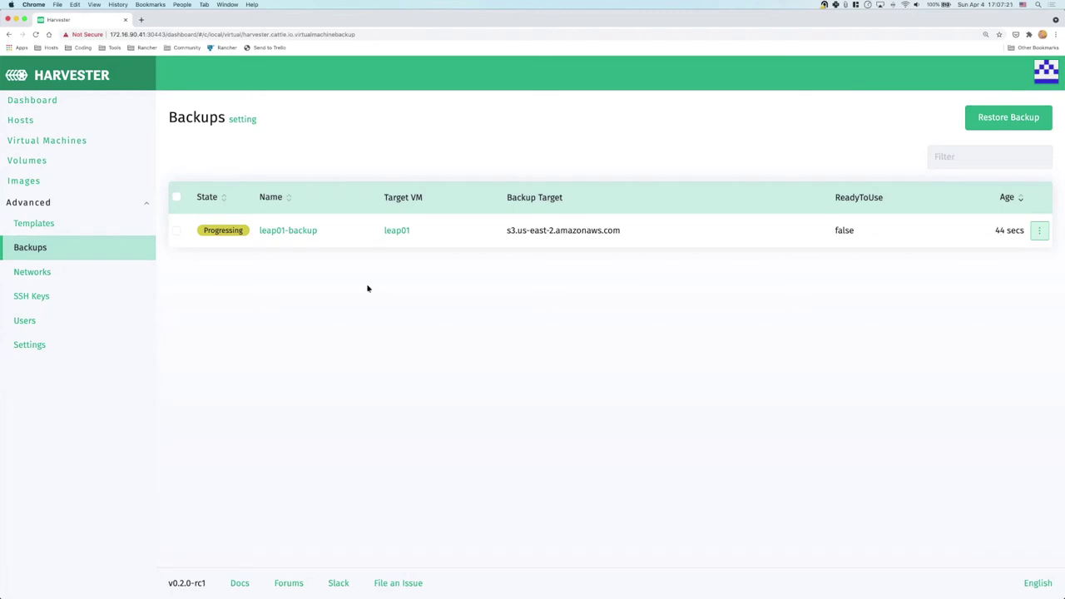
Open the VM Templates list to review iso-image-base, raw-image-base and windows-iso-image-base
left_click(35, 224)
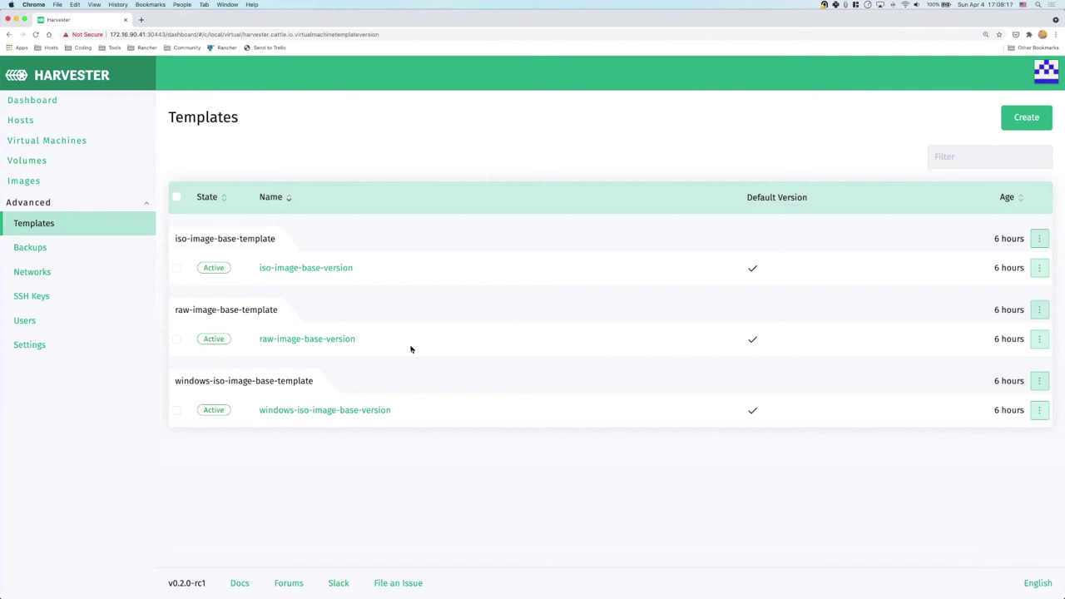
Create an L2 VLAN network named vlan93 with VLAN ID 93
left_click(60, 250)
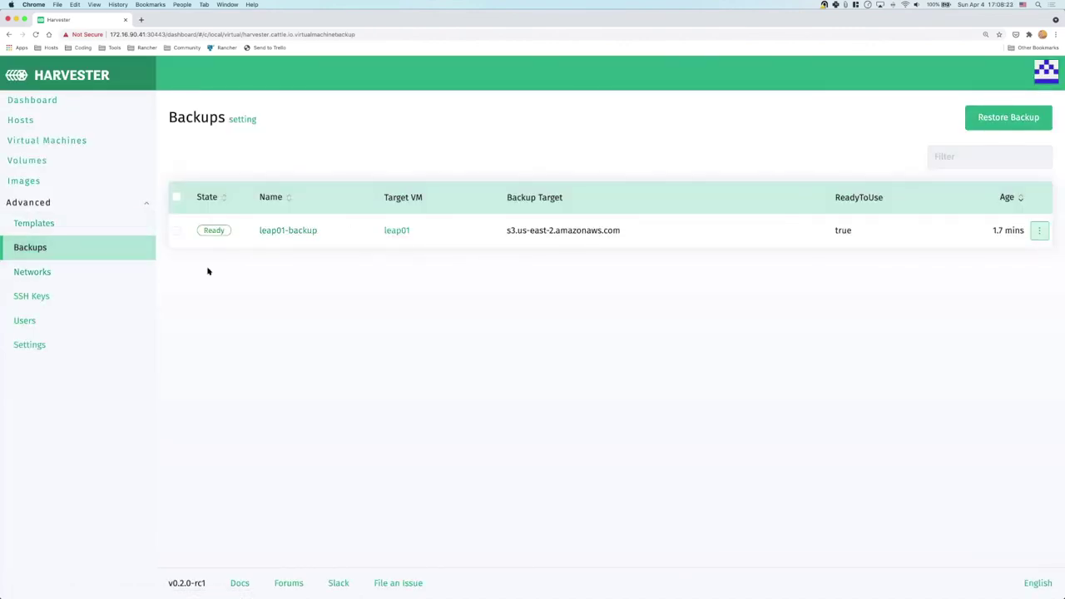
left_click(68, 278)
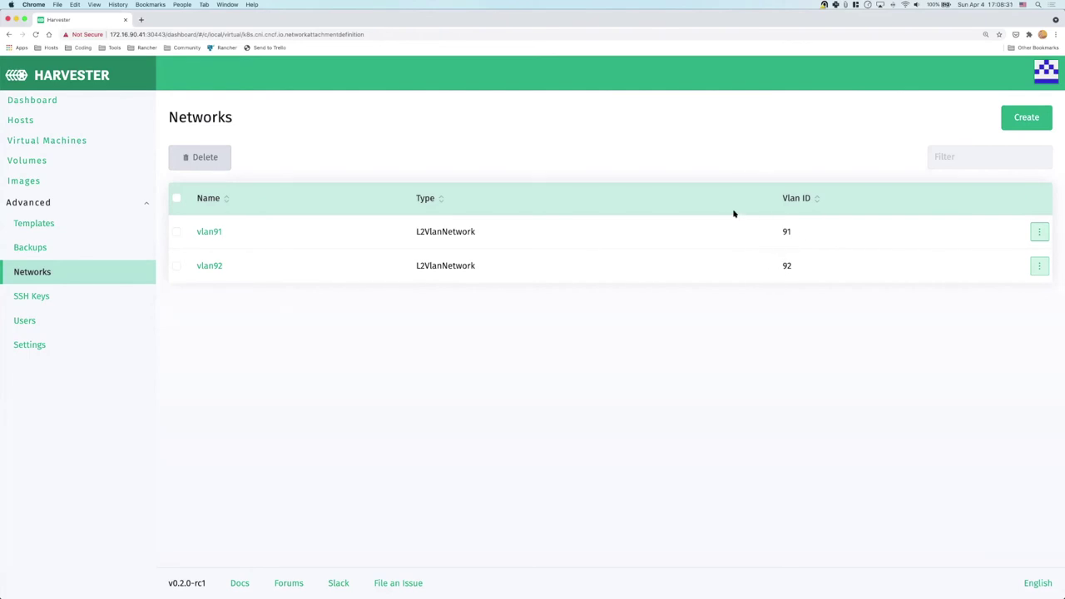
left_click(1029, 121)
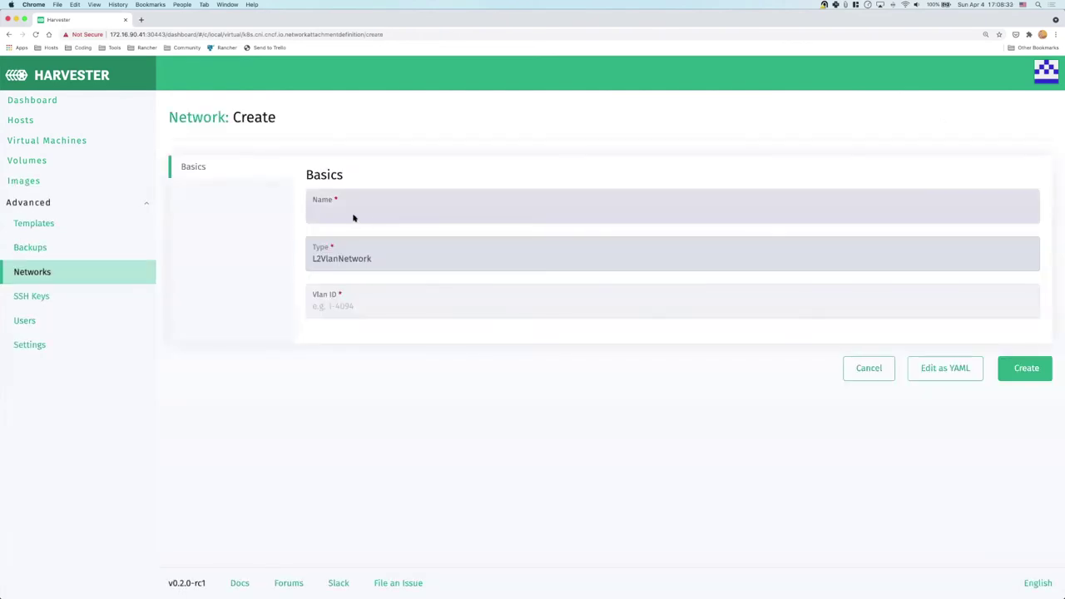
left_click(346, 215)
type("vlan93")
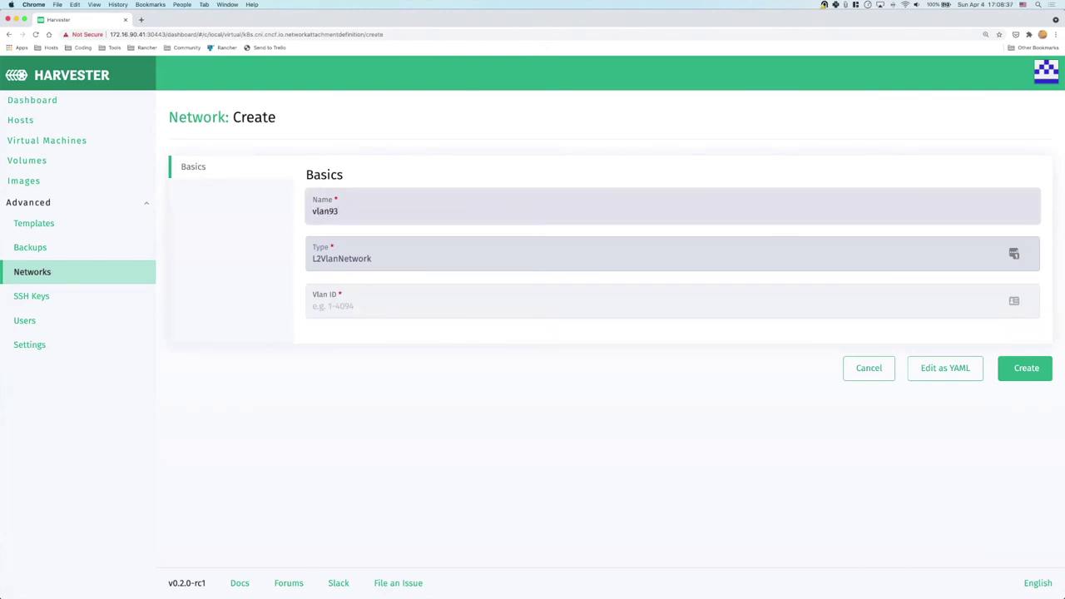
left_click(332, 305)
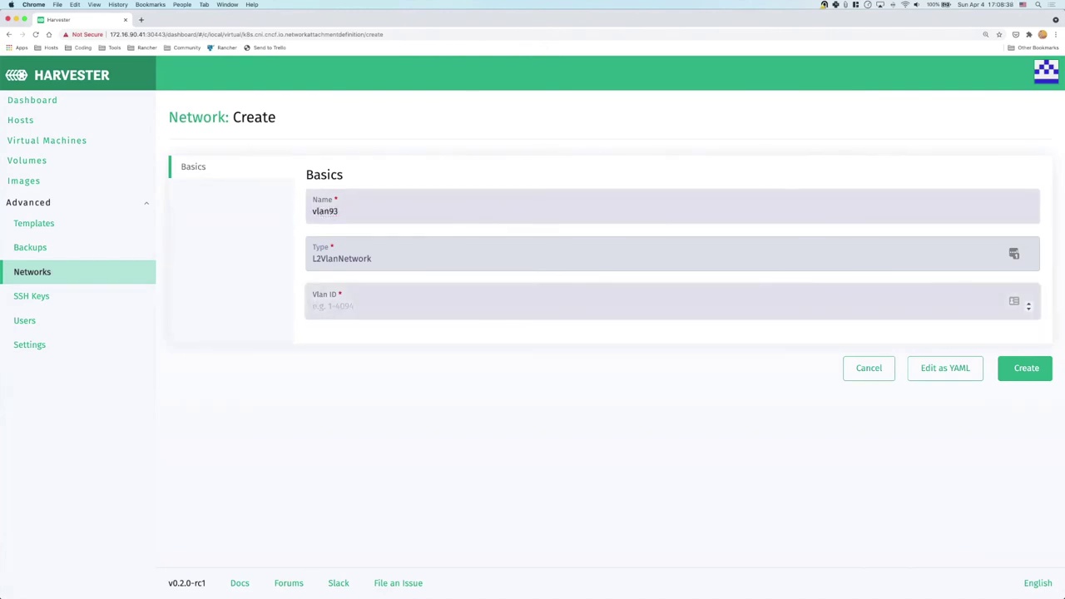
type("93")
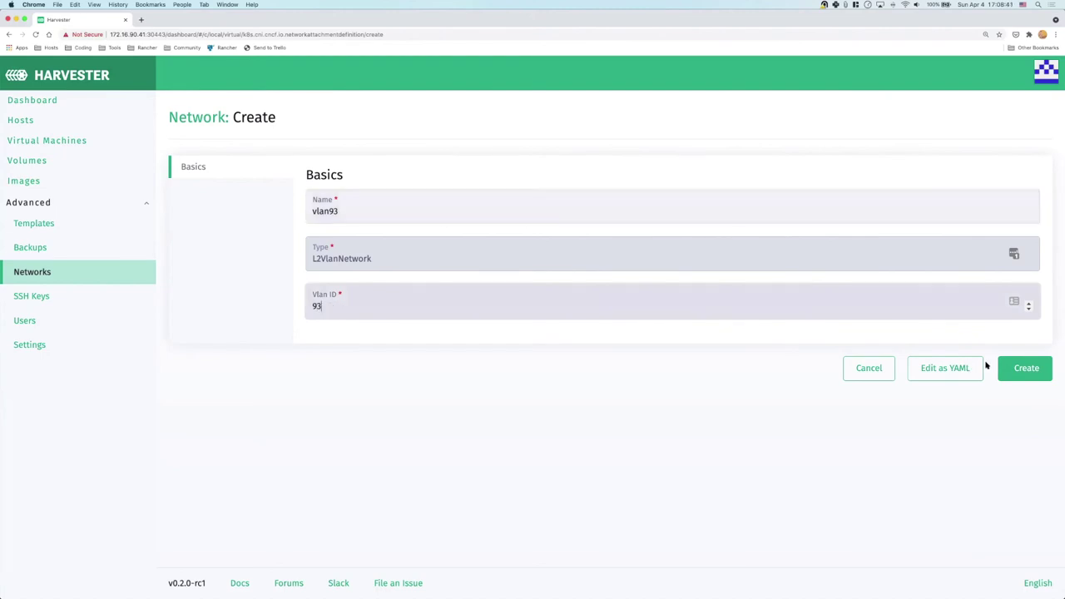
left_click(1026, 370)
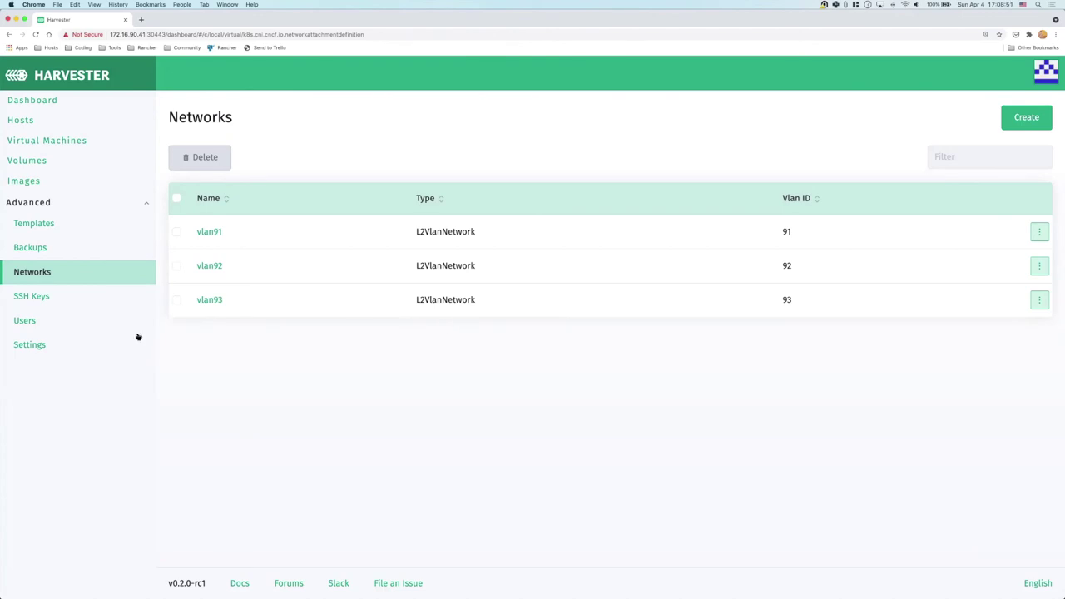
Browse the SSH Keys and Users pages, then return to Backups and open leap01-backup's actions
left_click(55, 299)
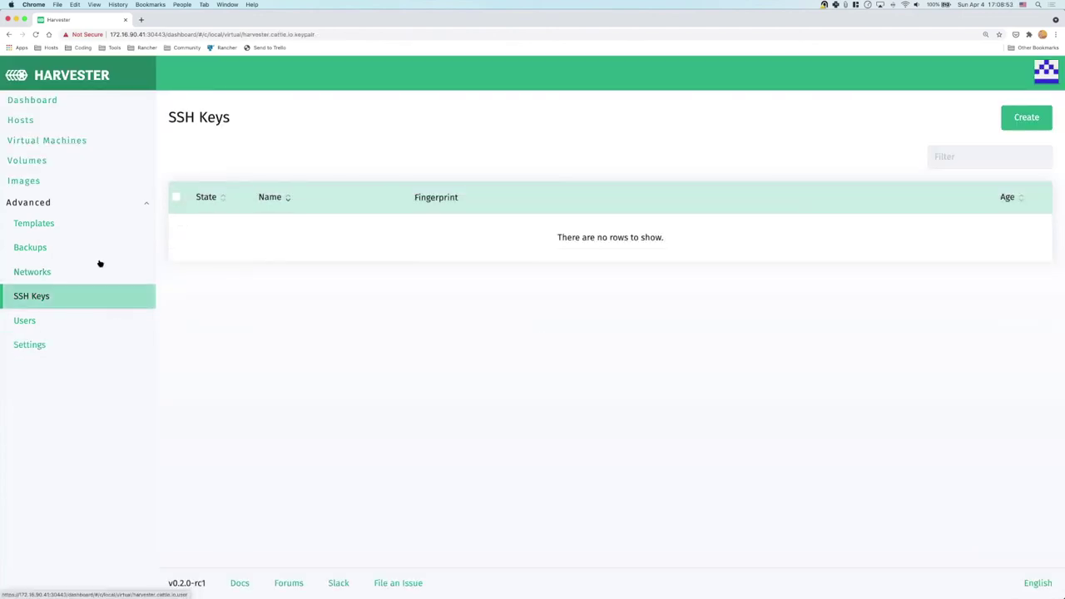
left_click(45, 324)
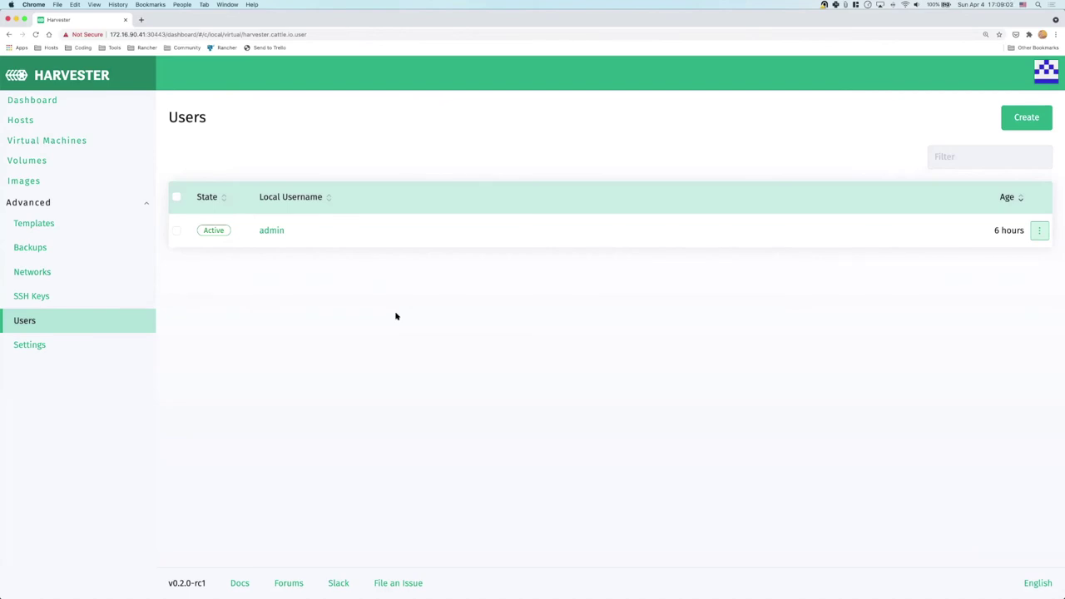
left_click(65, 256)
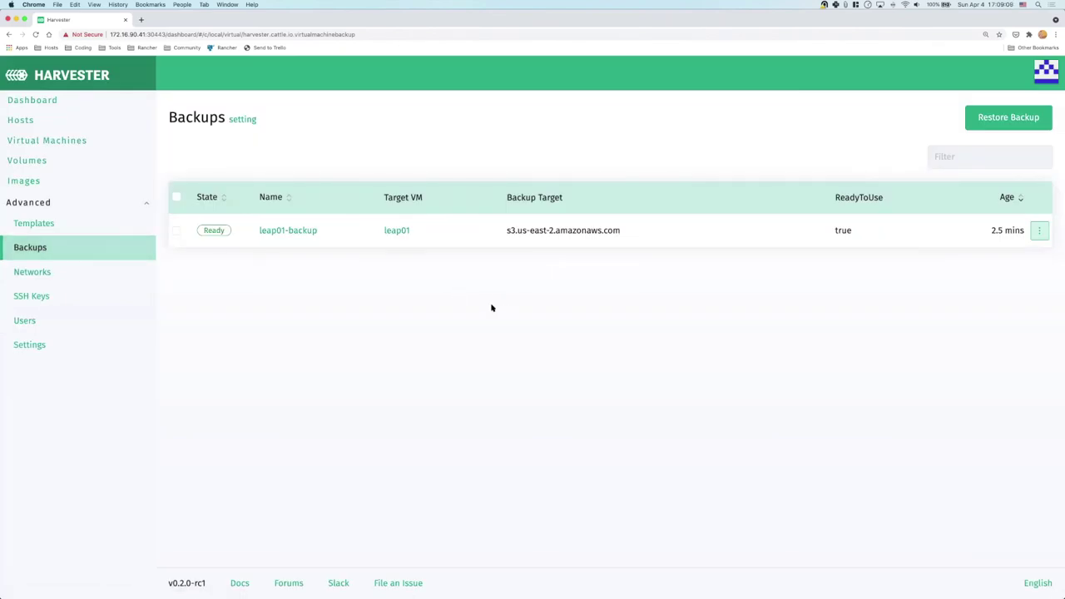
left_click(1039, 232)
Restore leap01-backup as a new virtual machine named leap01-restore
left_click(620, 292)
left_click(1040, 232)
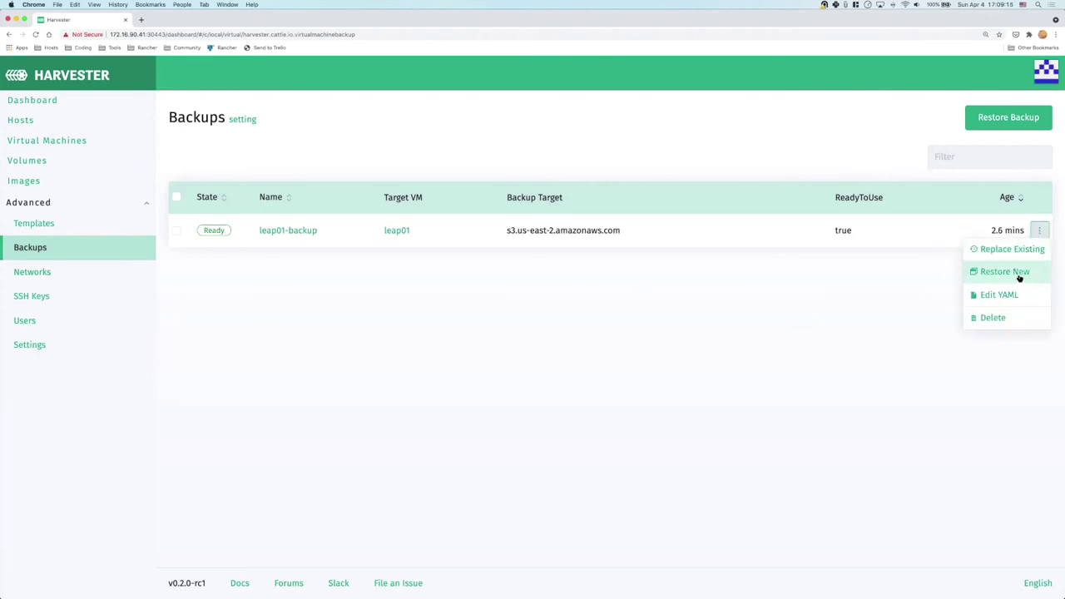
left_click(1004, 273)
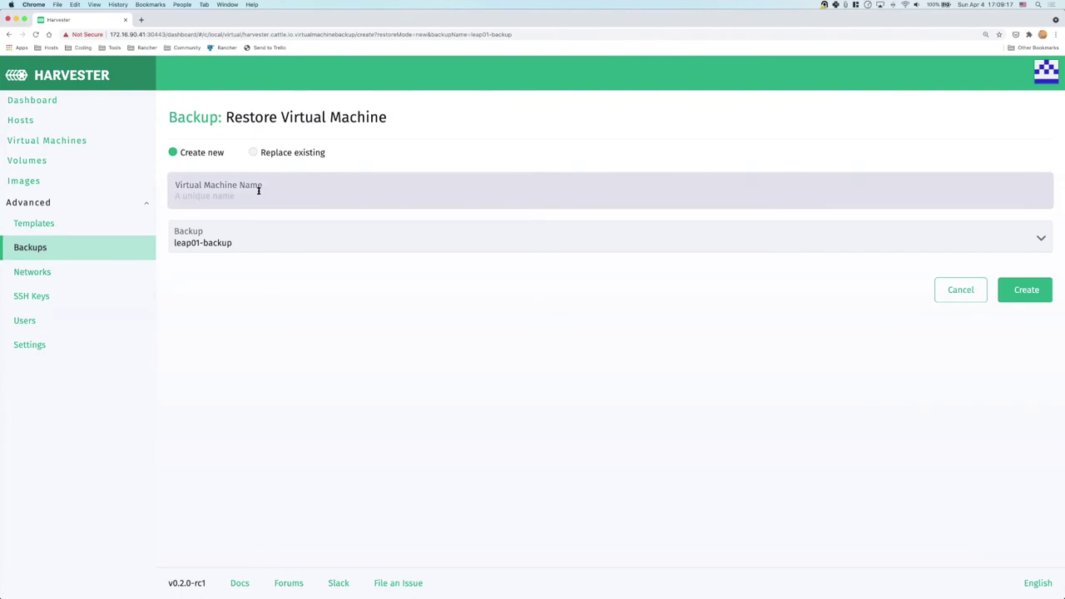
left_click(258, 190)
type("leap01-restore")
left_click_drag(236, 198, 267, 200)
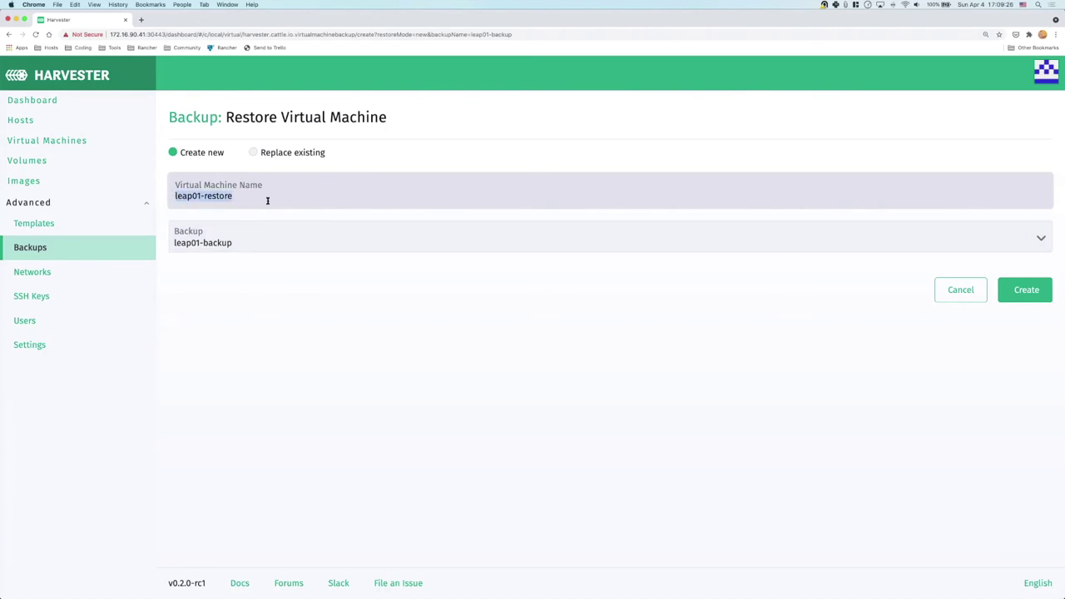
left_click(1026, 290)
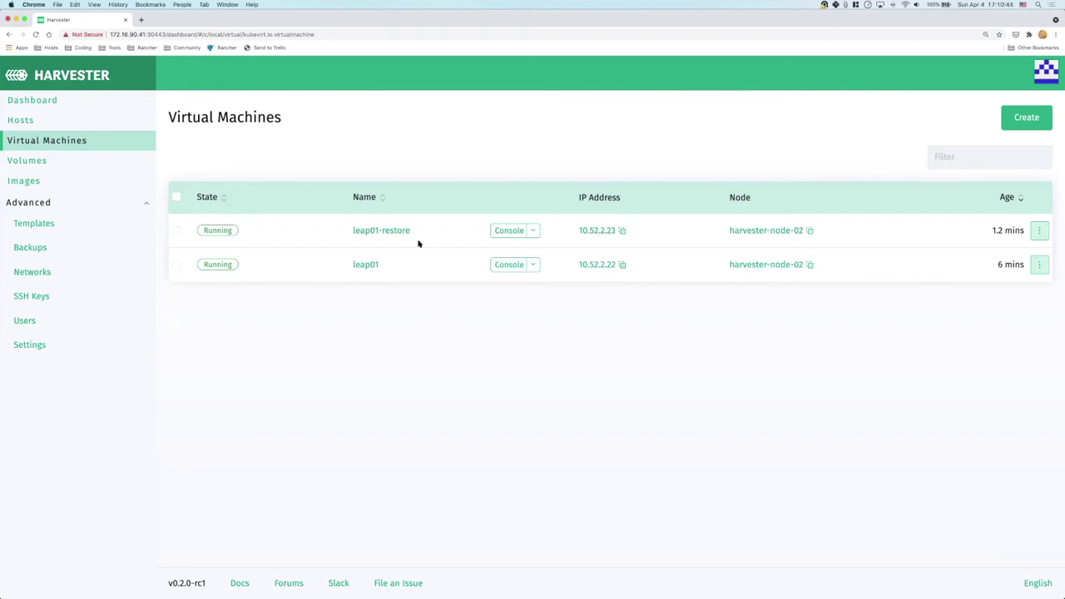
Open leap01-restore's console and enlarge and reposition the VNC window while it boots
left_click(504, 235)
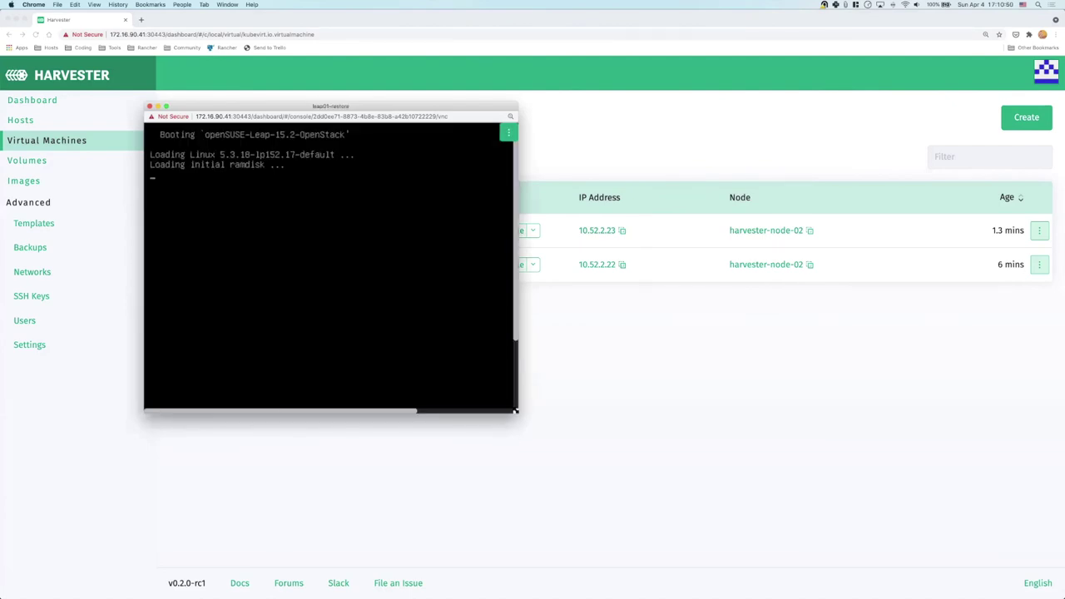
left_click_drag(516, 408, 748, 572)
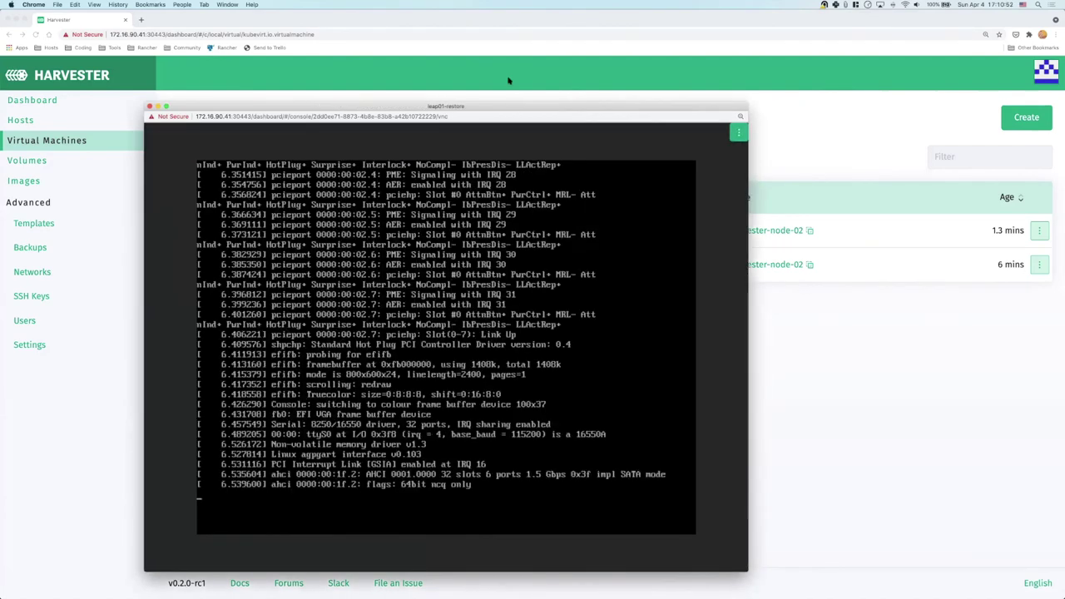
left_click_drag(491, 106, 468, 36)
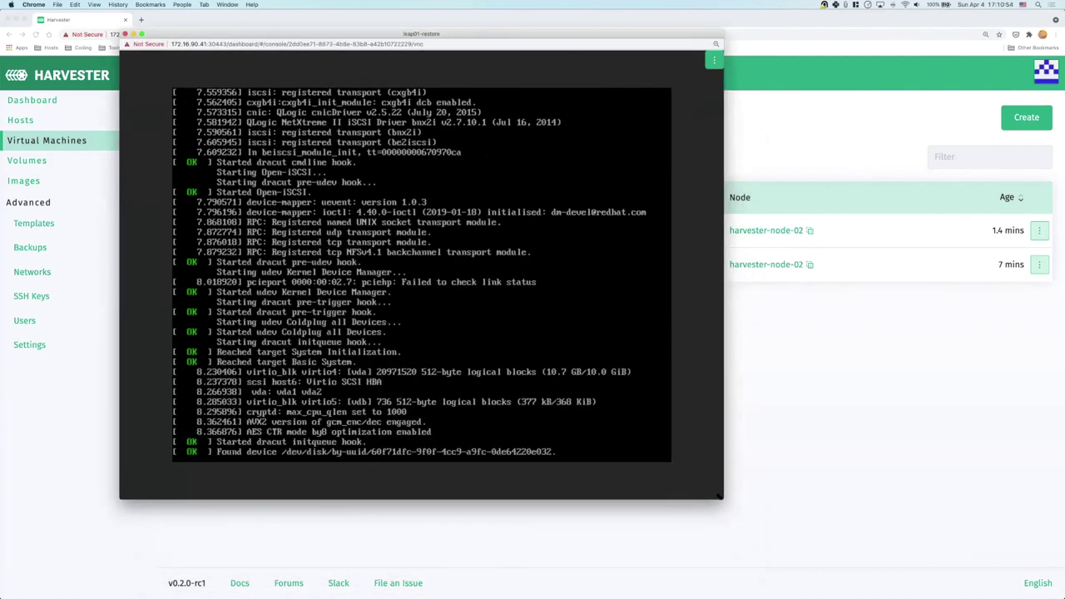
left_click_drag(724, 500, 819, 574)
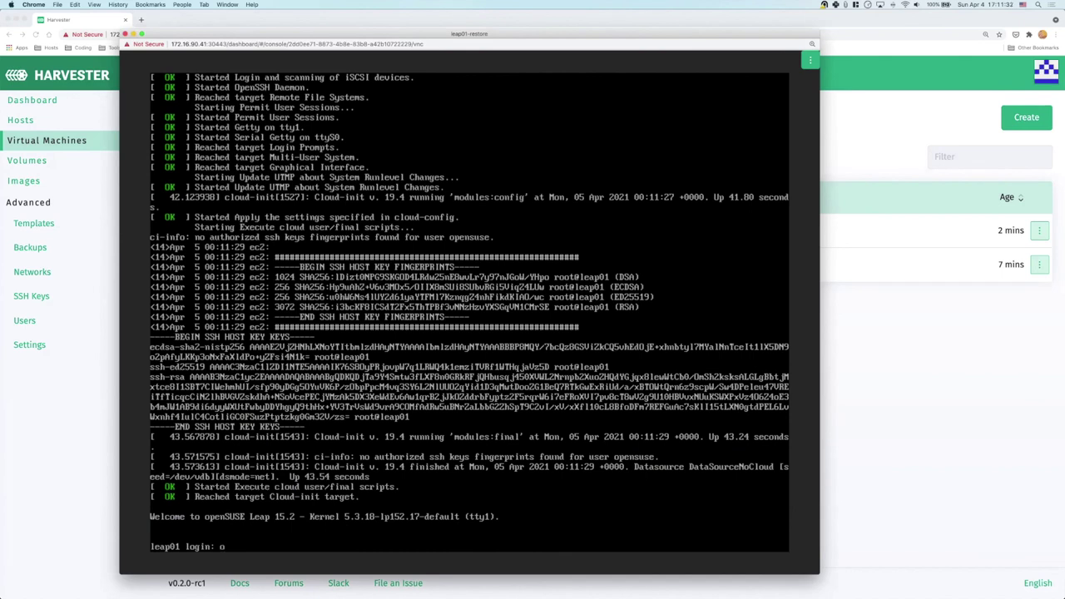
Log in to the restored VM and list its network interfaces
type("pensuse")
key("Return")
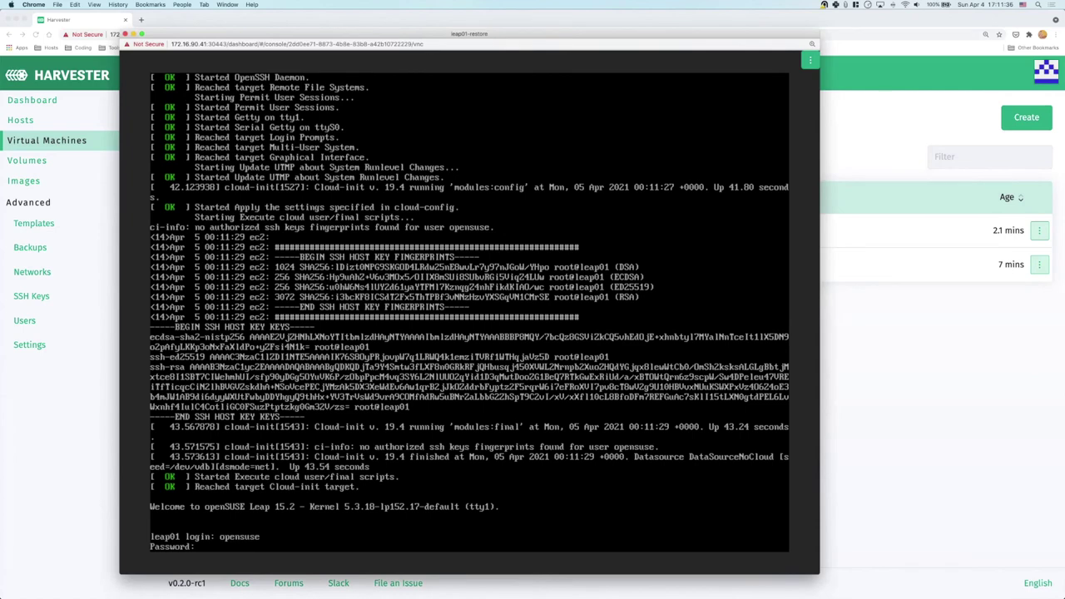
key("Return")
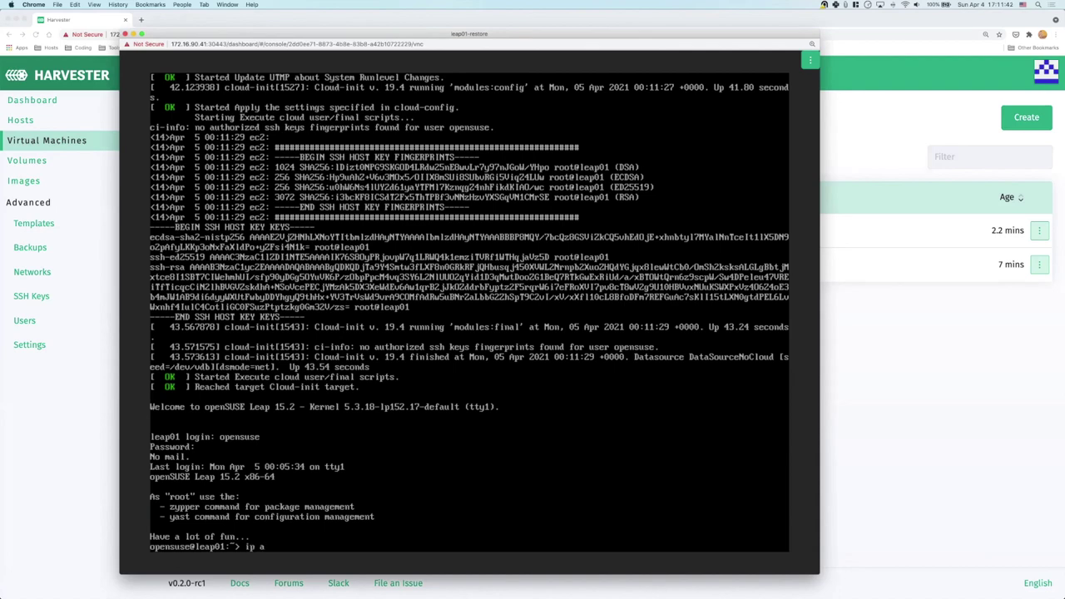
type("dr")
key("Return")
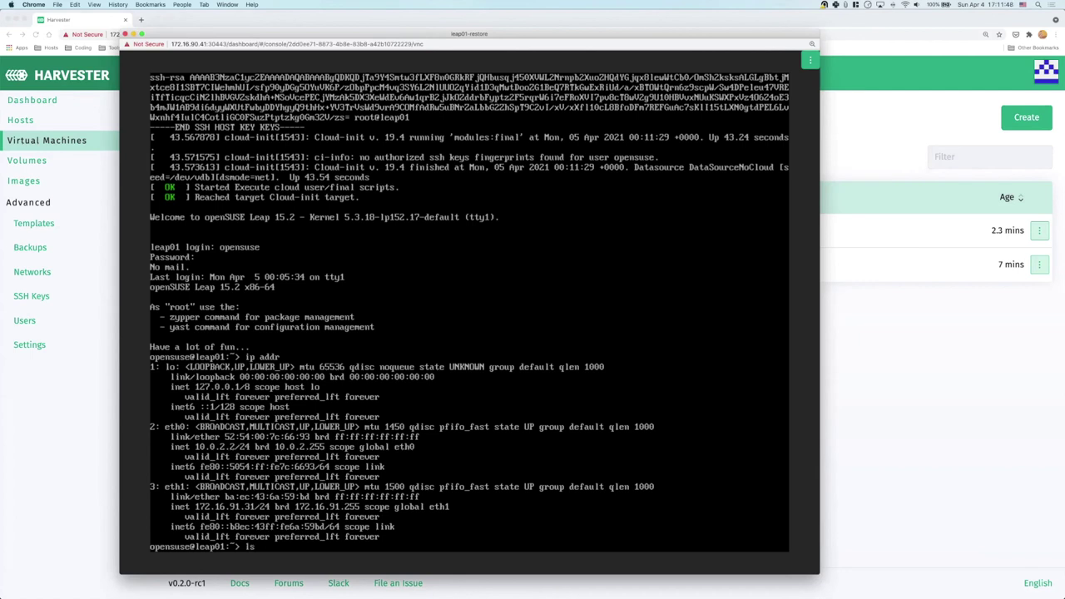
List the home folder, show the demo file's contents, then log out and close the console
key("Return")
type("cat demo")
key("Return")
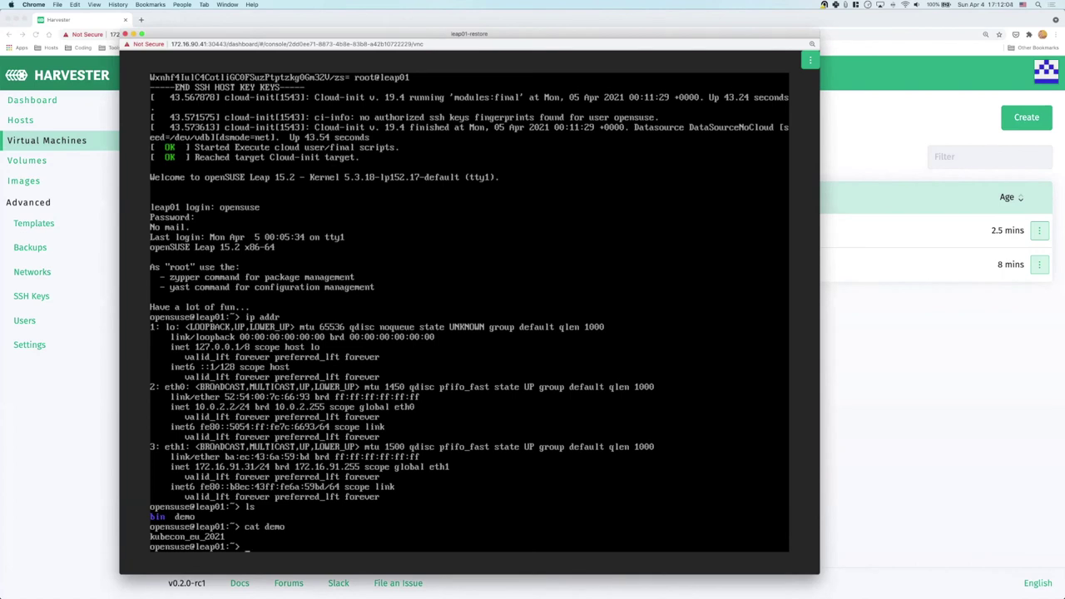
key("ctrl+d")
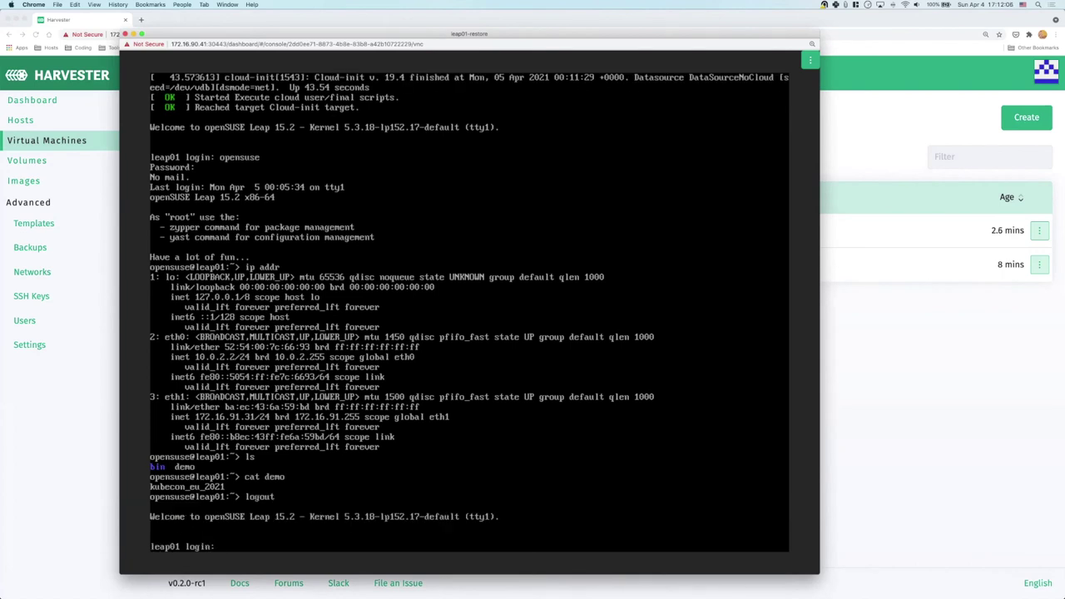
left_click(125, 34)
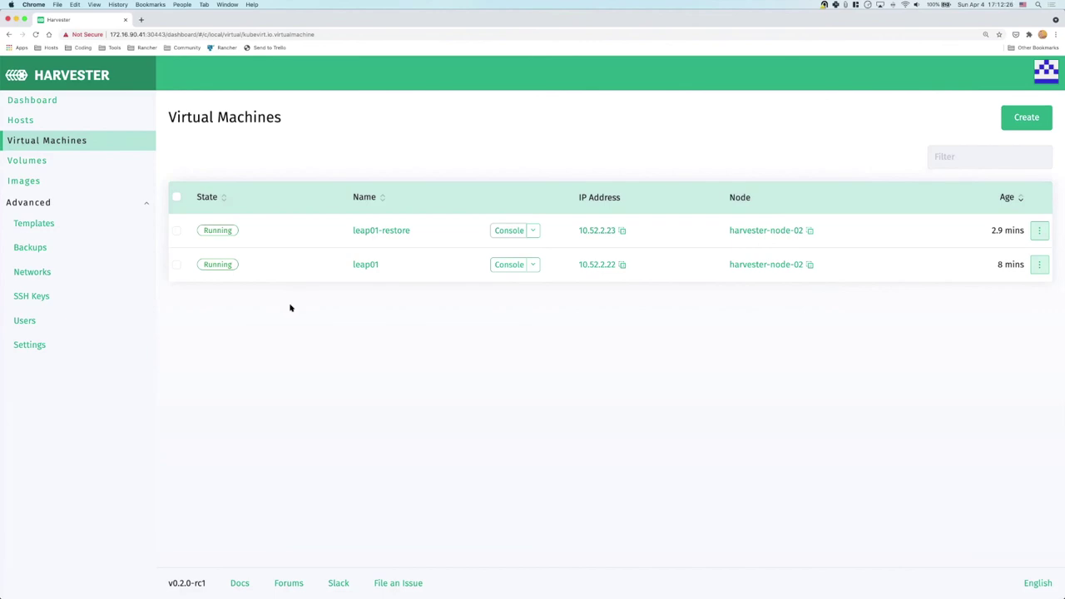
Edit the rancher-enabled setting's config to Enable and save it so it reads true
left_click(37, 345)
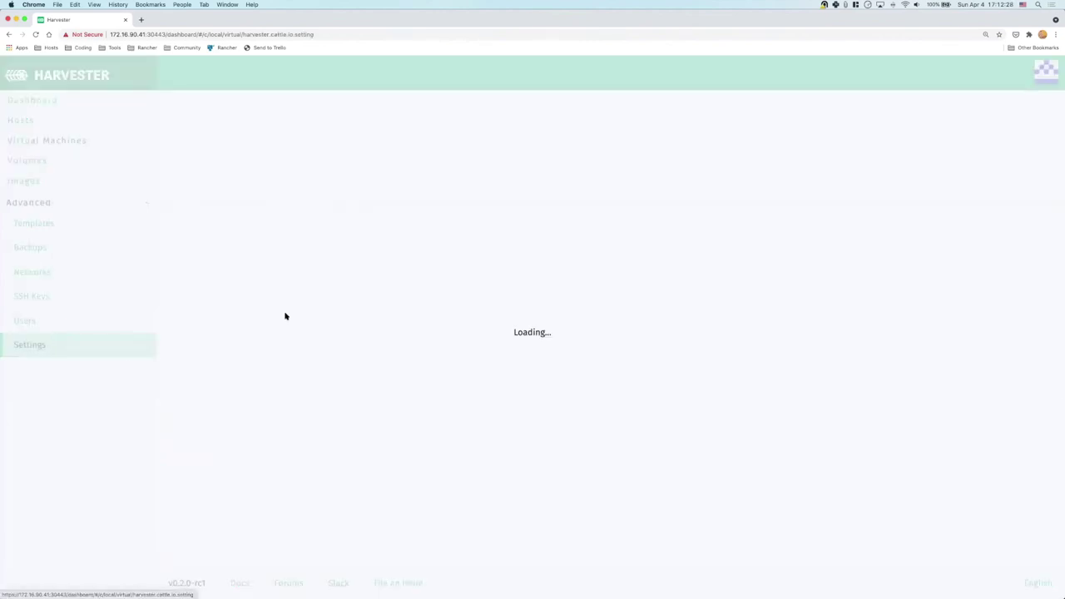
scroll(900, 352, "down", 2)
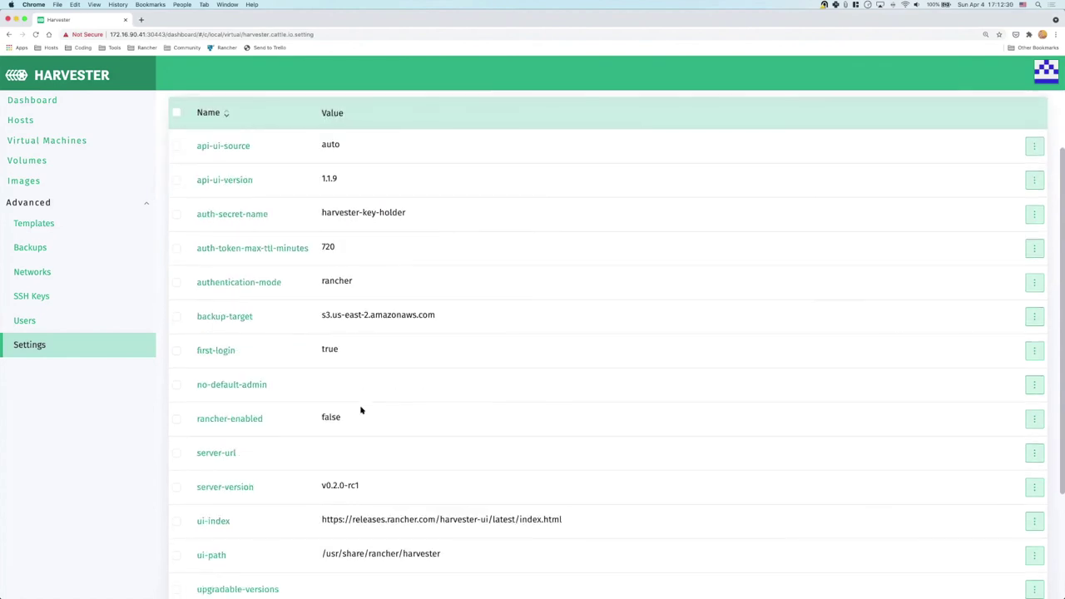
left_click(233, 419)
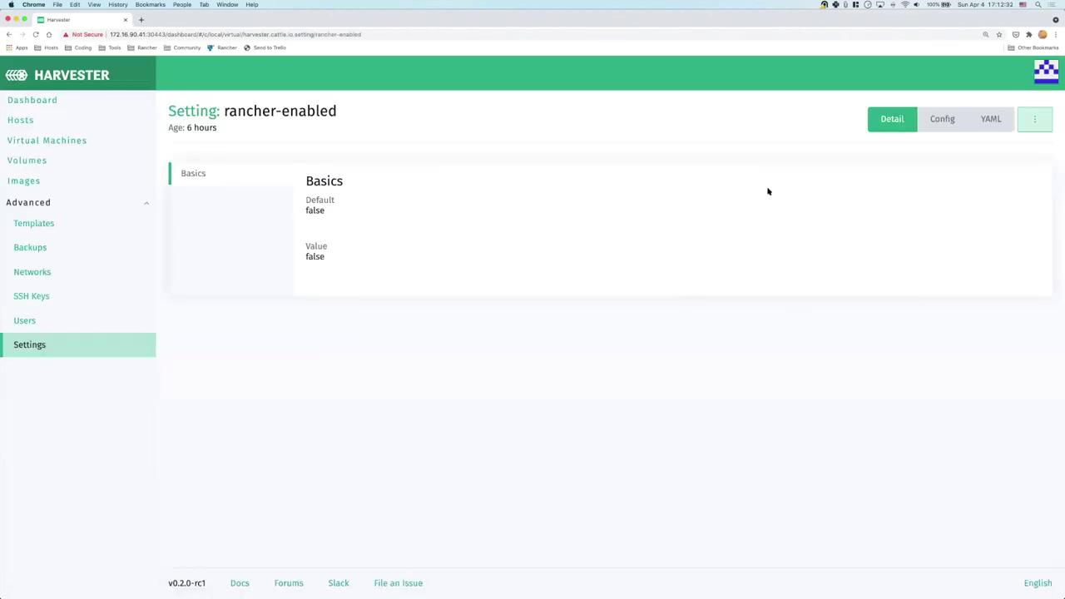
left_click(1034, 119)
left_click(1014, 143)
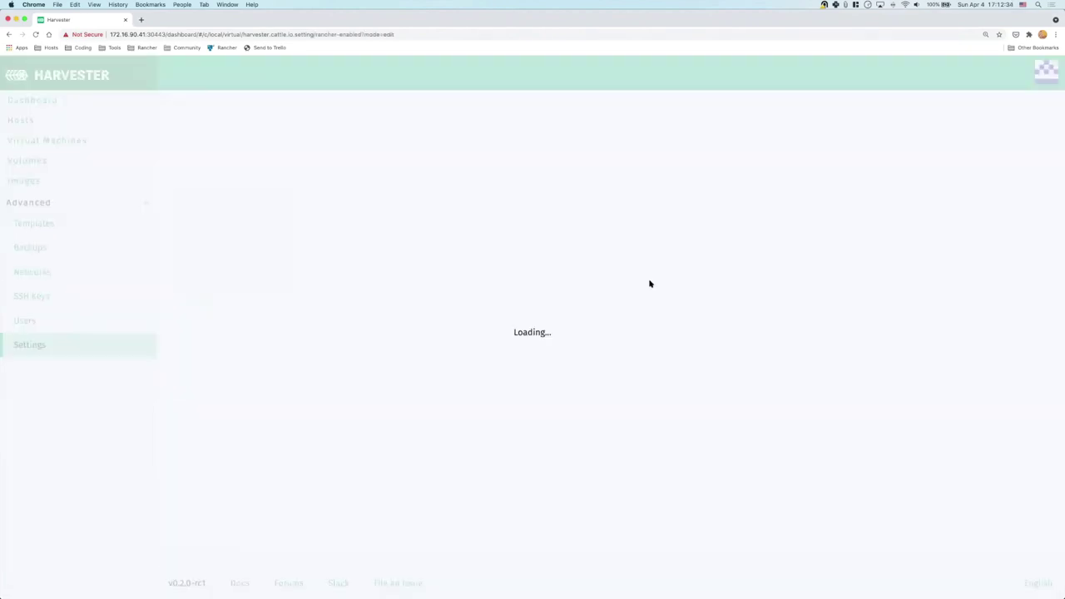
left_click(333, 200)
left_click(1032, 259)
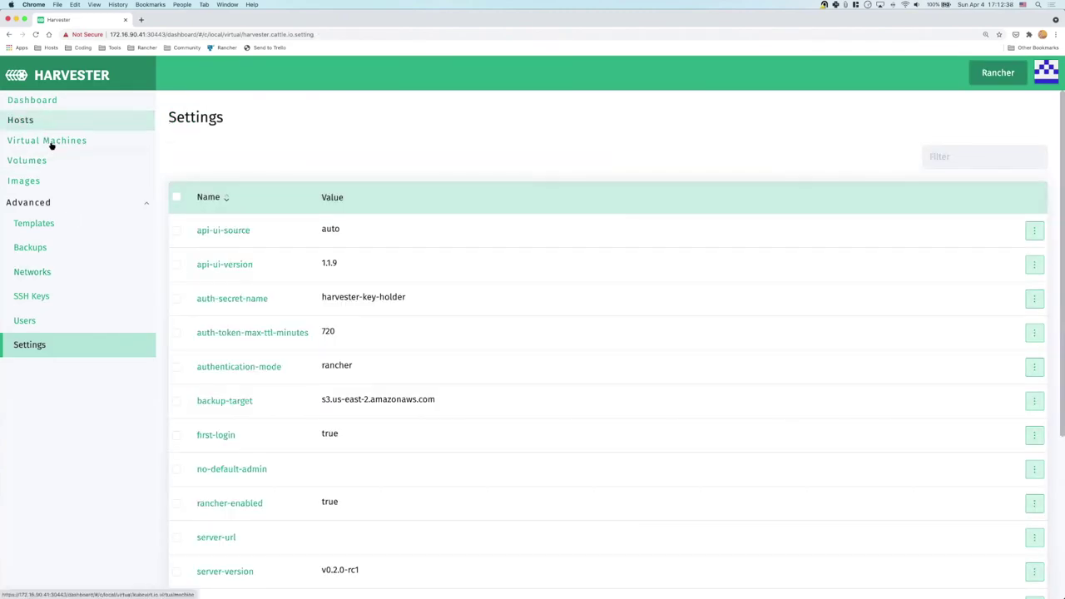
Open Rancher in a new tab and start adding a cluster with Harvester as node provider
left_click(998, 74)
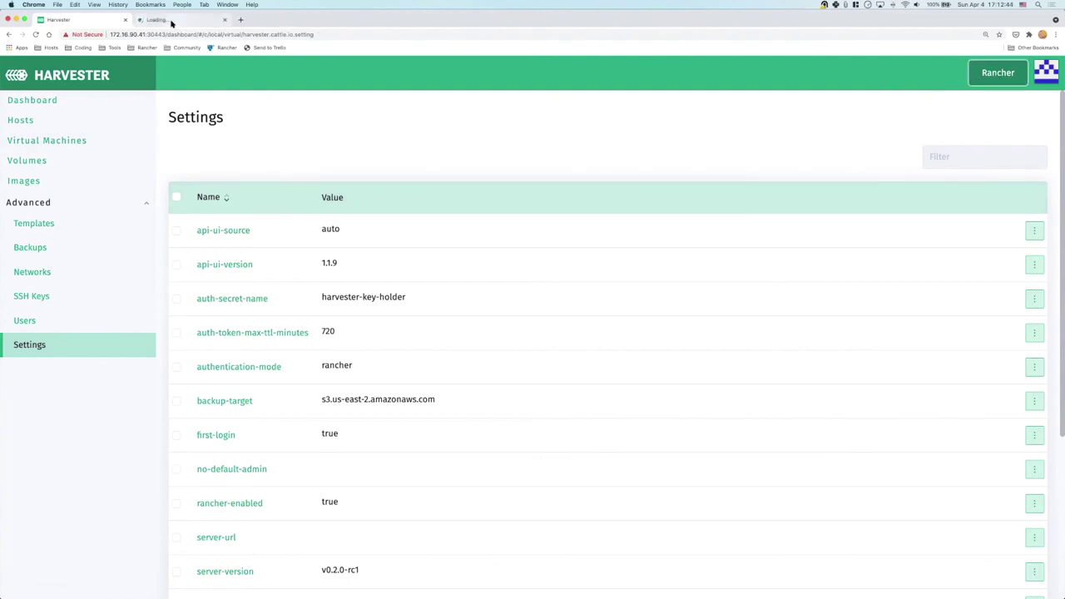
left_click(176, 25)
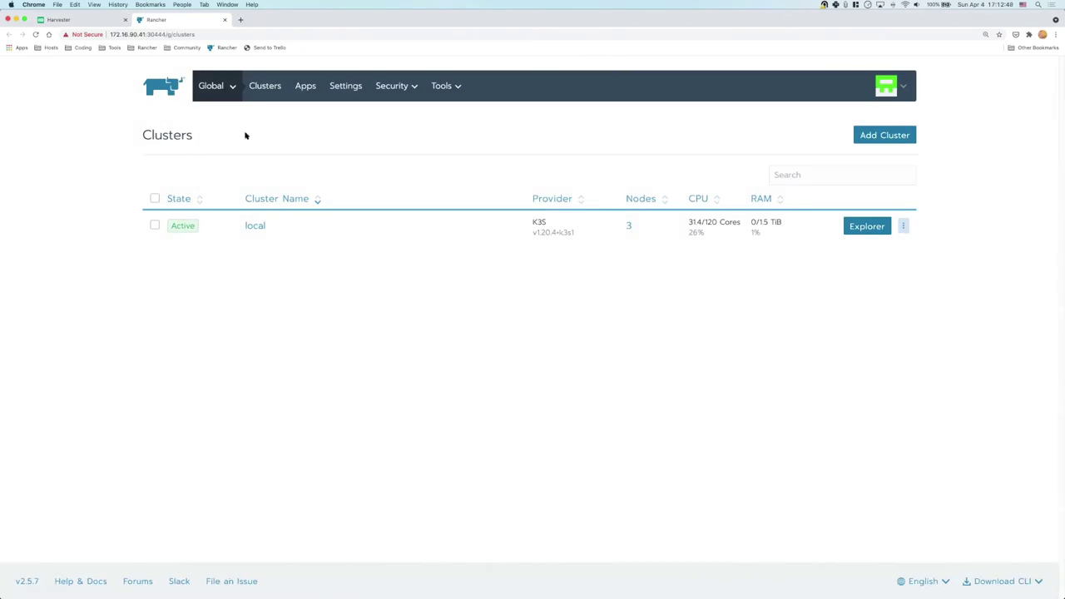
left_click(223, 90)
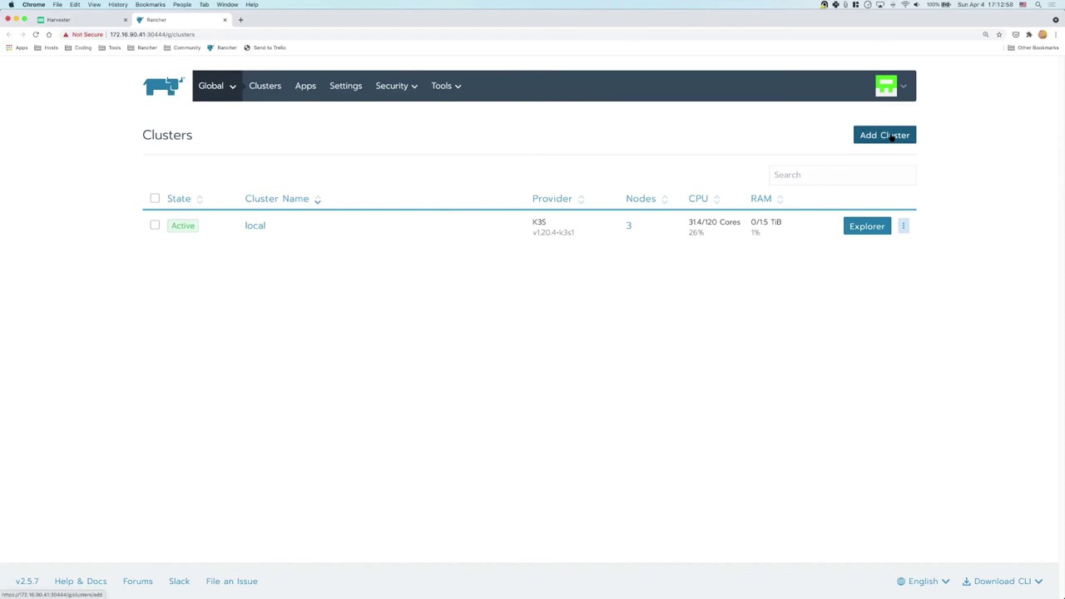
left_click(891, 139)
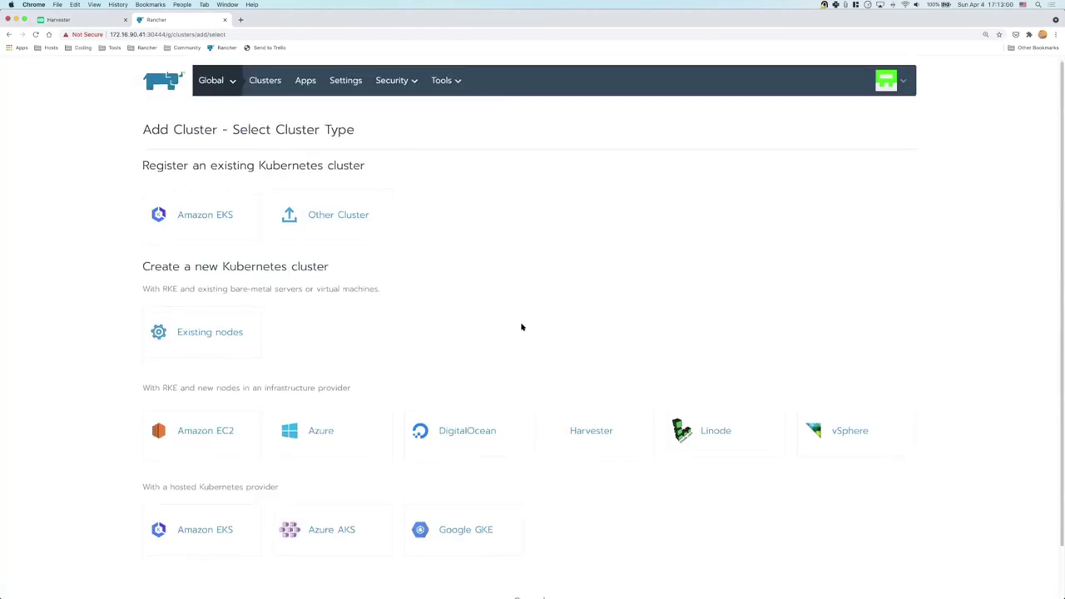
scroll(549, 366, "down", 1)
left_click(585, 409)
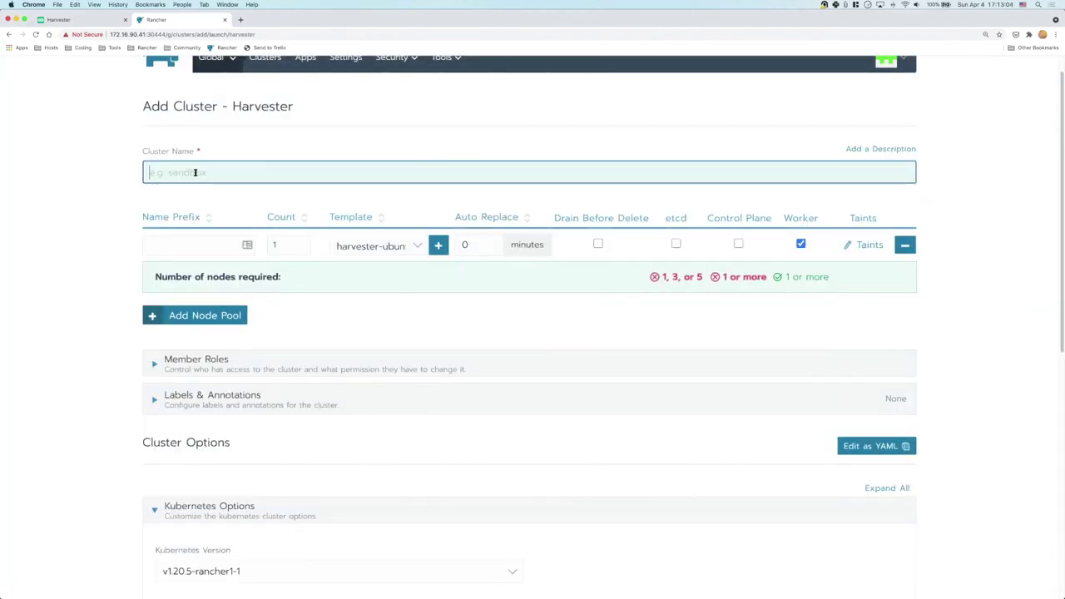
Name the cluster guest-cluster with node prefix guest-cluster-node- and a count of 3
type("c")
key("BackSpace")
type("guest-cluster-")
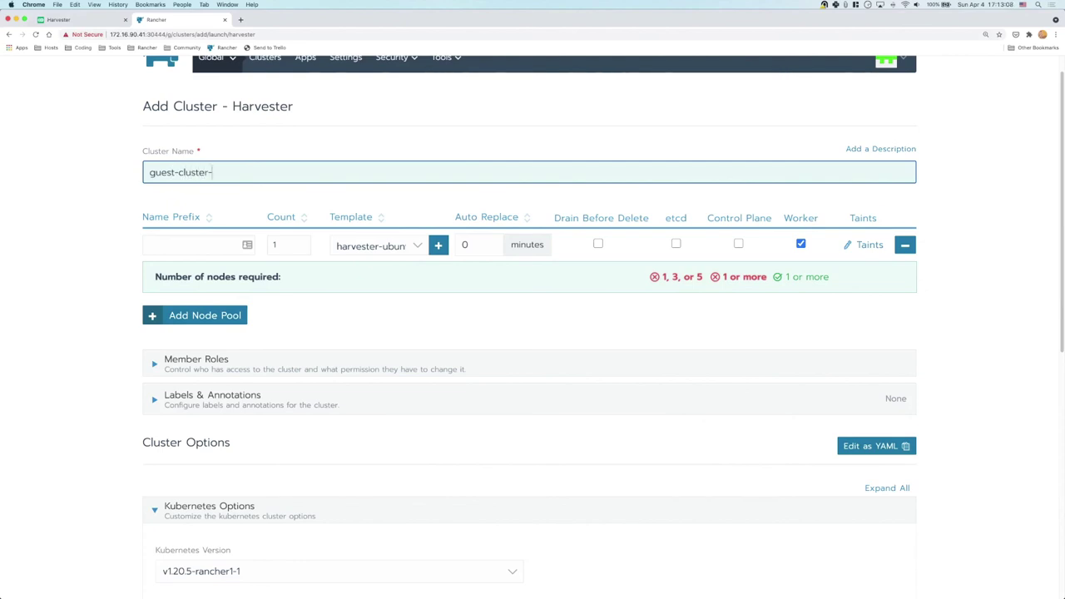
key("BackSpace")
left_click(198, 245)
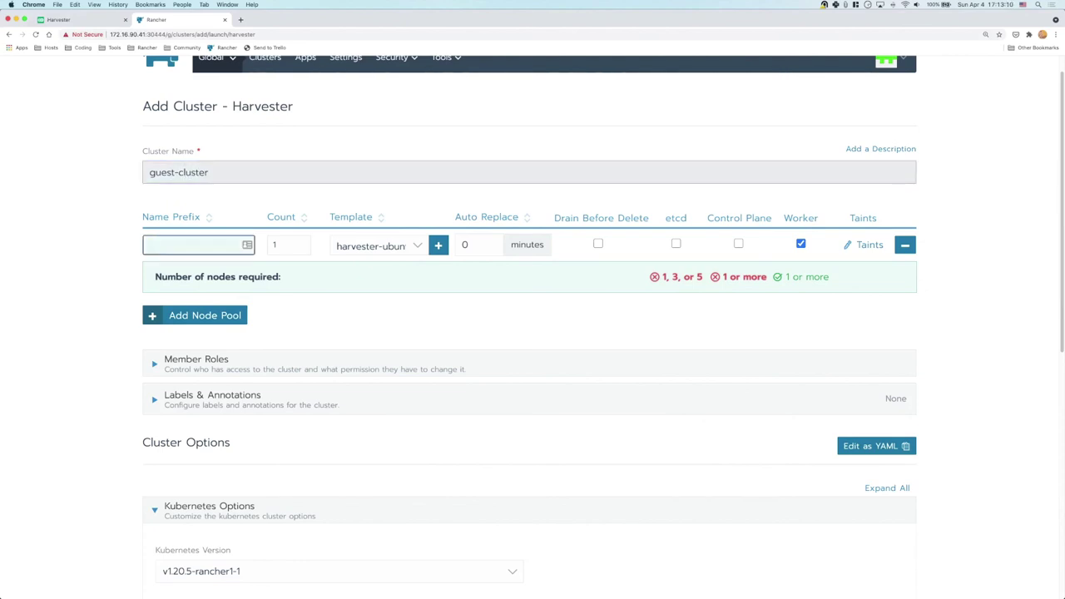
type("guest-cluster-node-")
key("Tab")
type("3")
Keep harvester-ubuntu as the node template and add the etcd and Control Plane roles
left_click(385, 246)
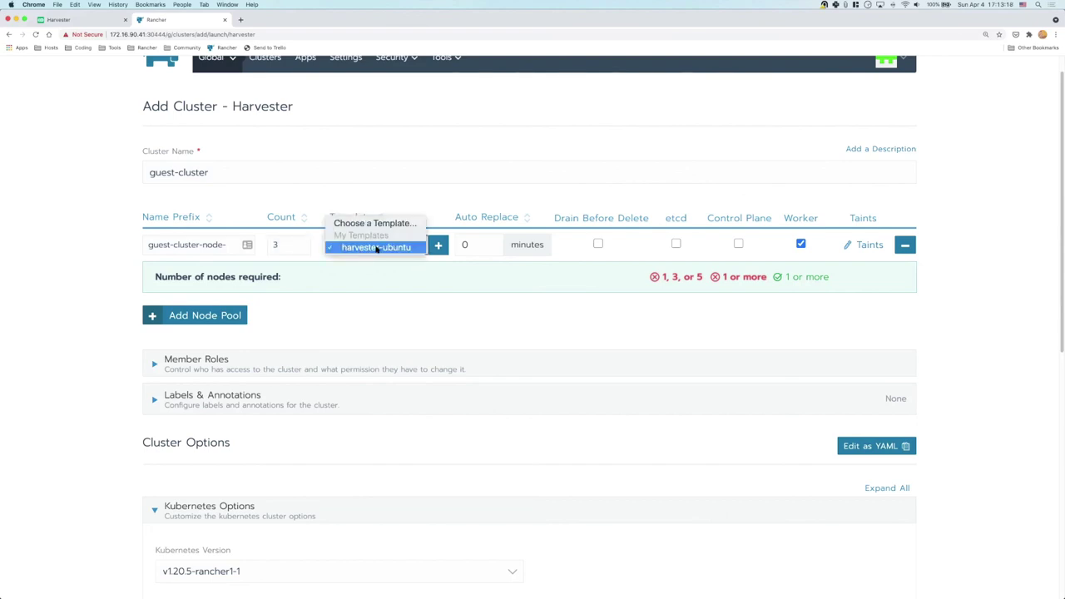
left_click(376, 249)
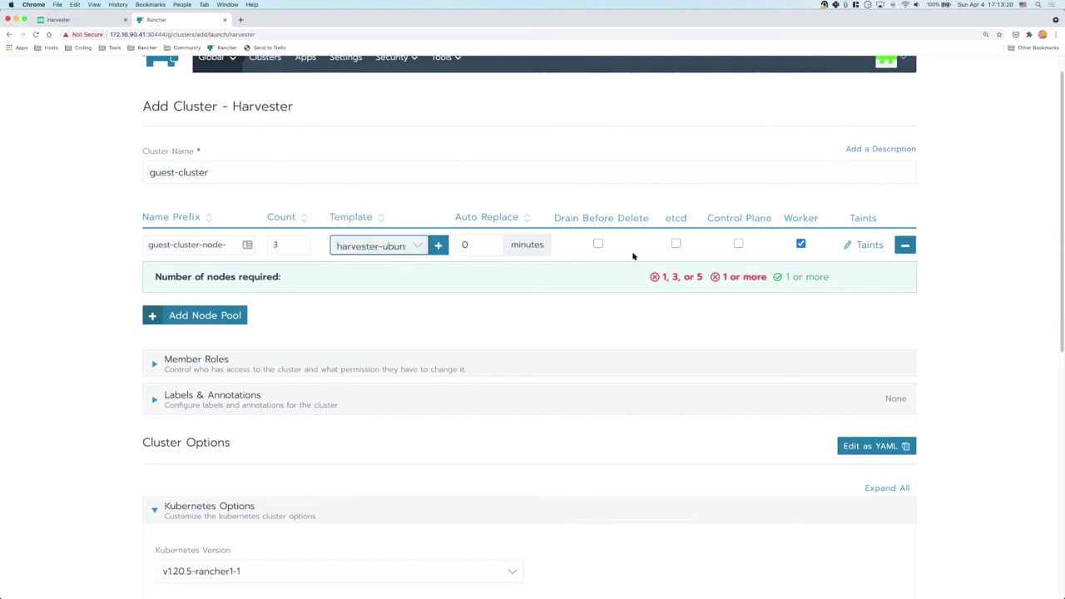
left_click(676, 244)
left_click(738, 245)
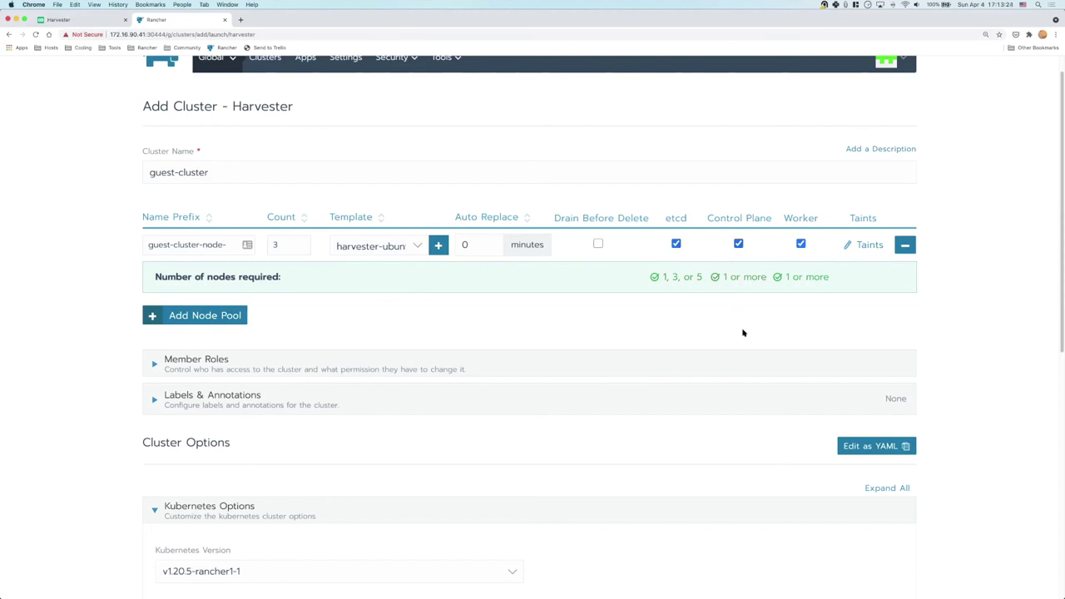
scroll(701, 324, "down", 10)
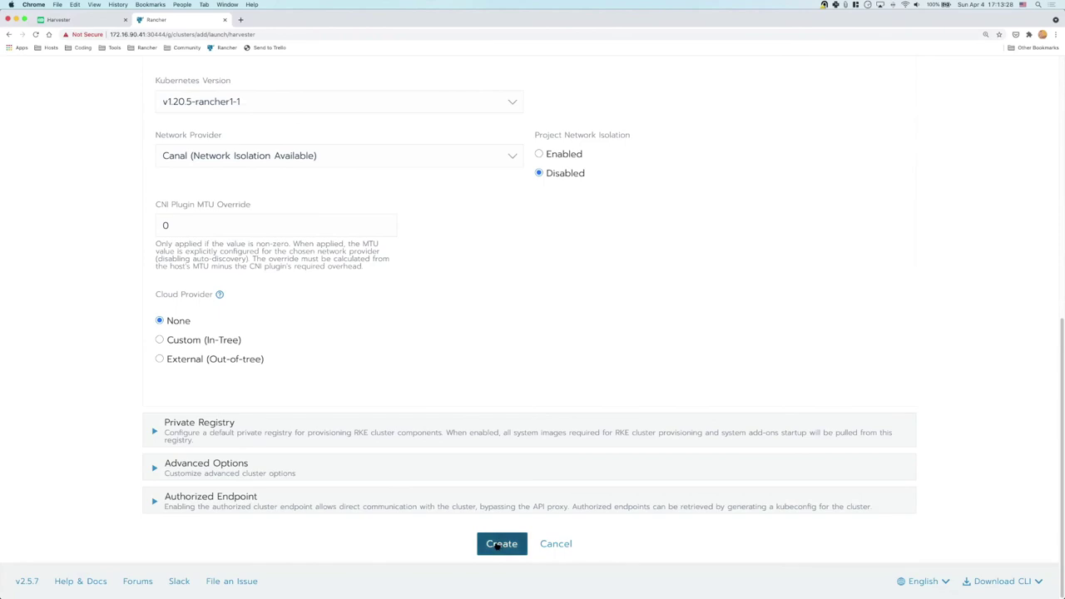
Create guest-cluster, then check its node VMs in Harvester's Virtual Machines list
left_click(498, 546)
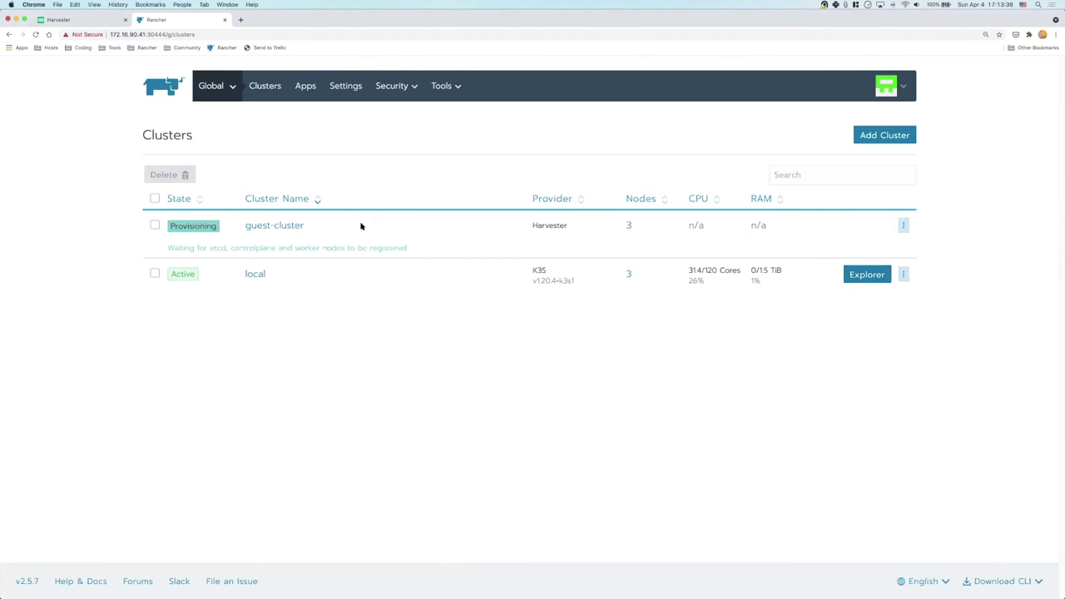
left_click(87, 22)
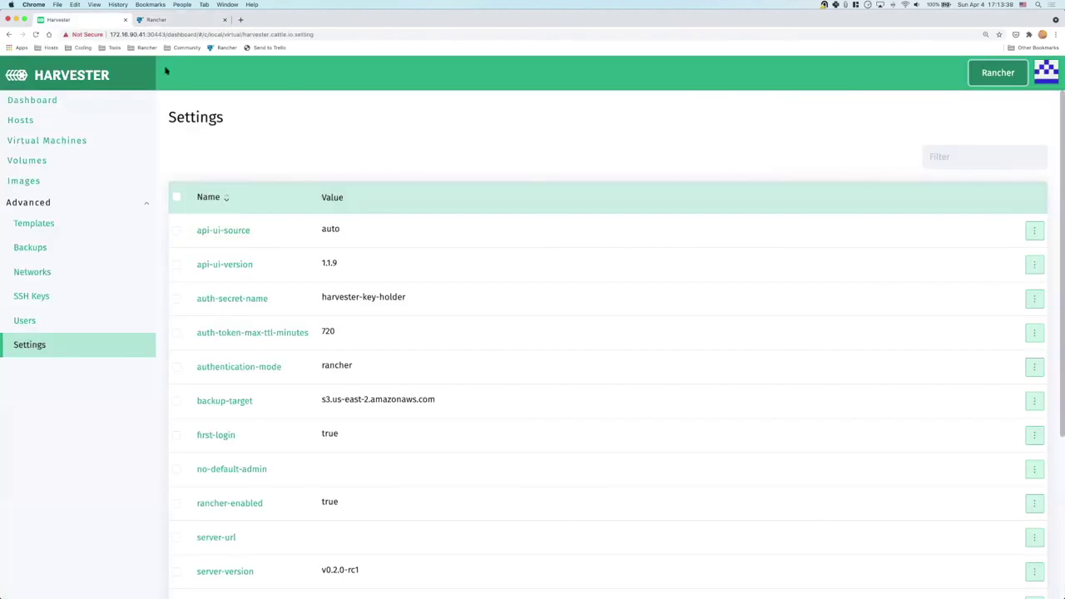
left_click(59, 142)
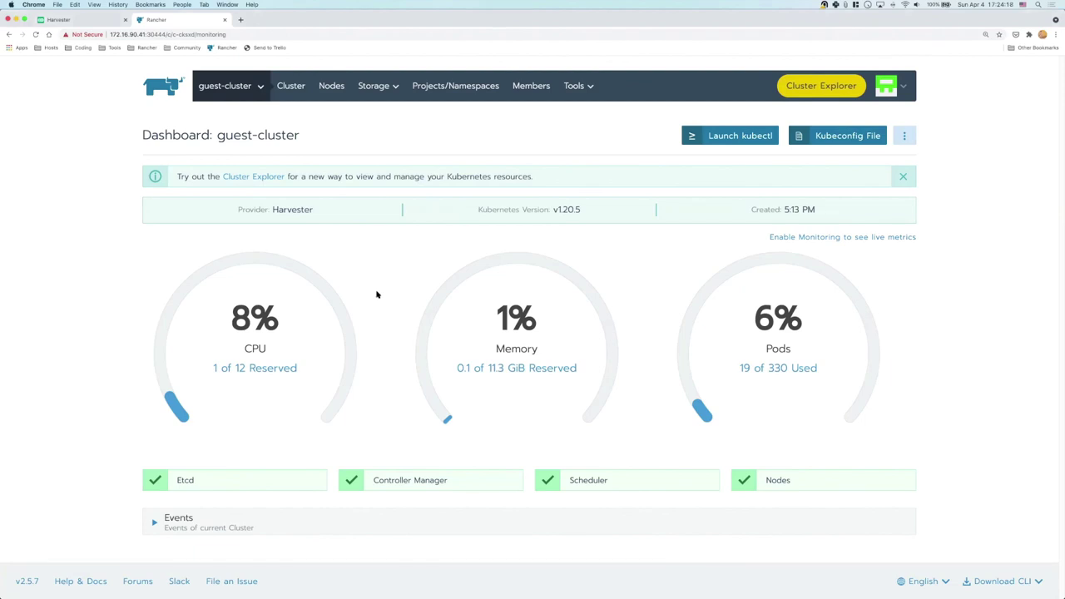
View guest-cluster's nodes and compare them with the node VMs in Harvester
left_click(332, 94)
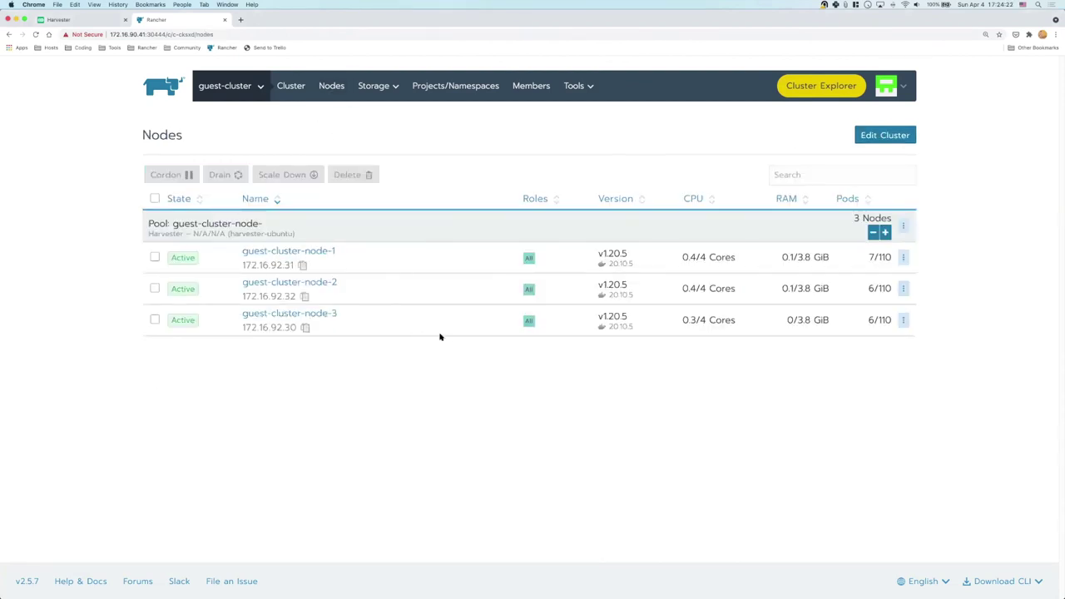
left_click(101, 24)
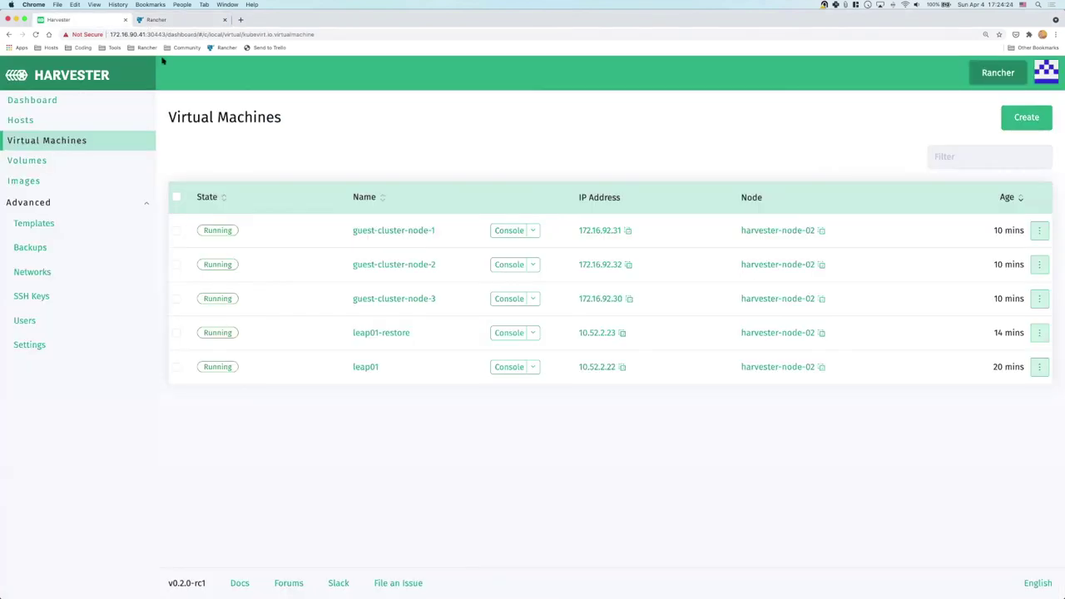
left_click(174, 22)
Browse the Default project's workloads, then return to the guest-cluster view
mouse_move(235, 94)
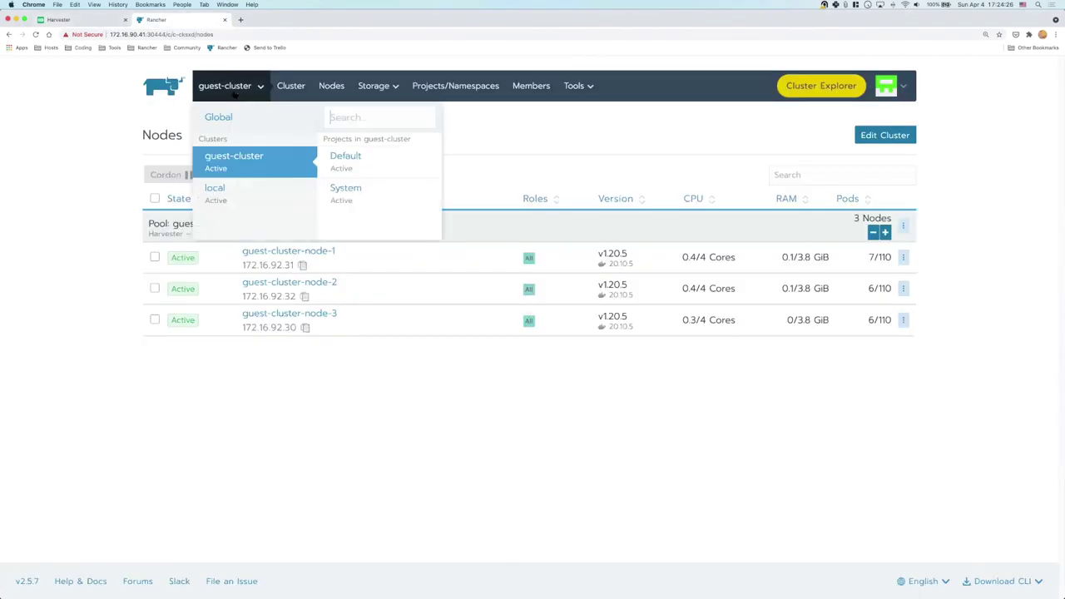
left_click(356, 165)
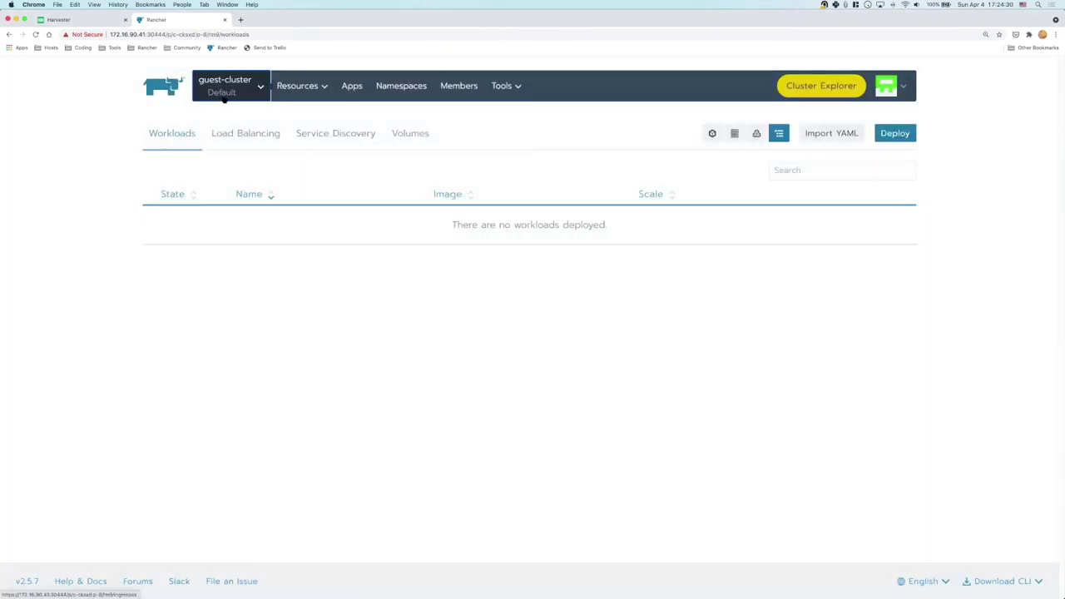
mouse_move(223, 96)
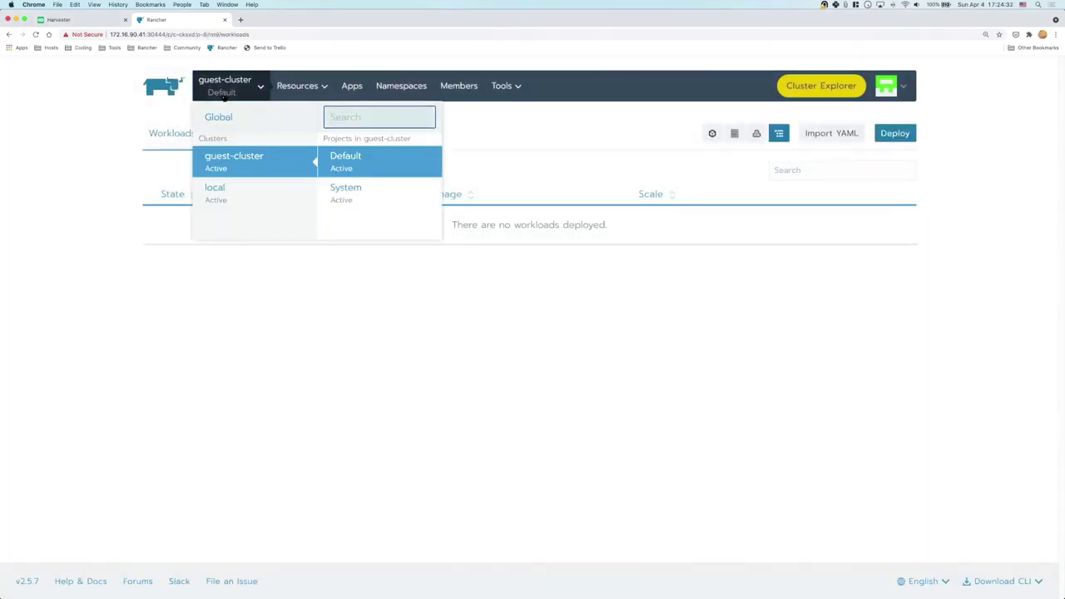
left_click(236, 164)
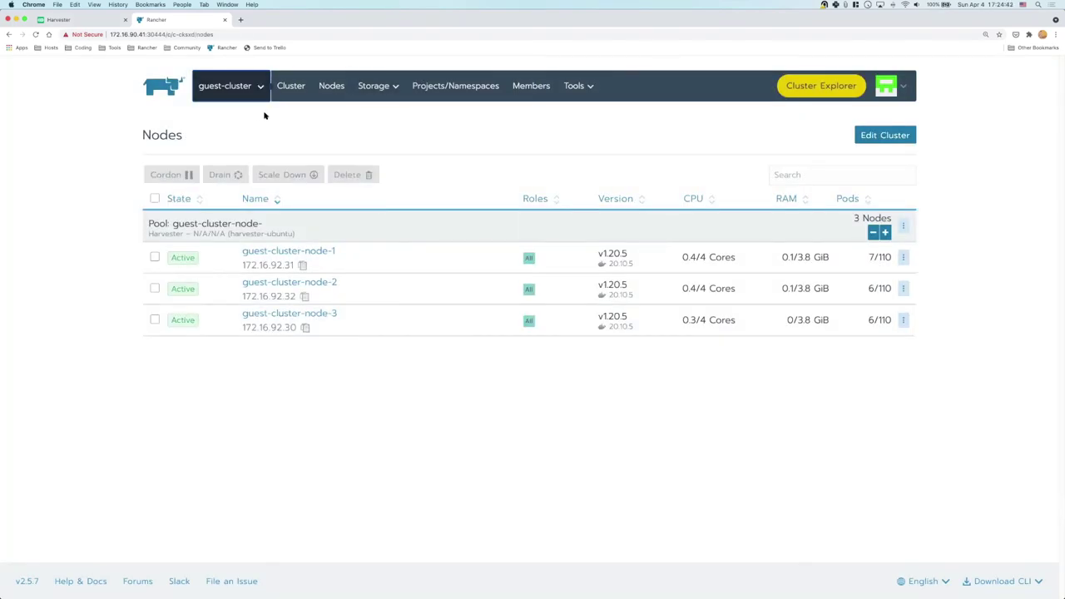
Show Harvester's Virtual Machines list with guest-cluster-node-1 to 3 running beside leap01 and leap01-restore
left_click(74, 24)
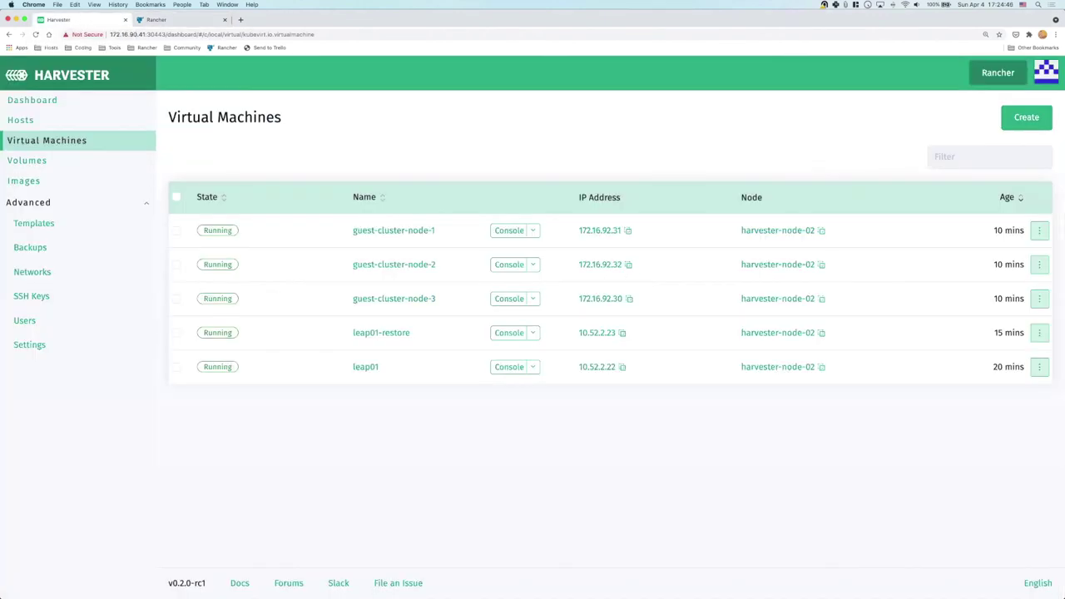